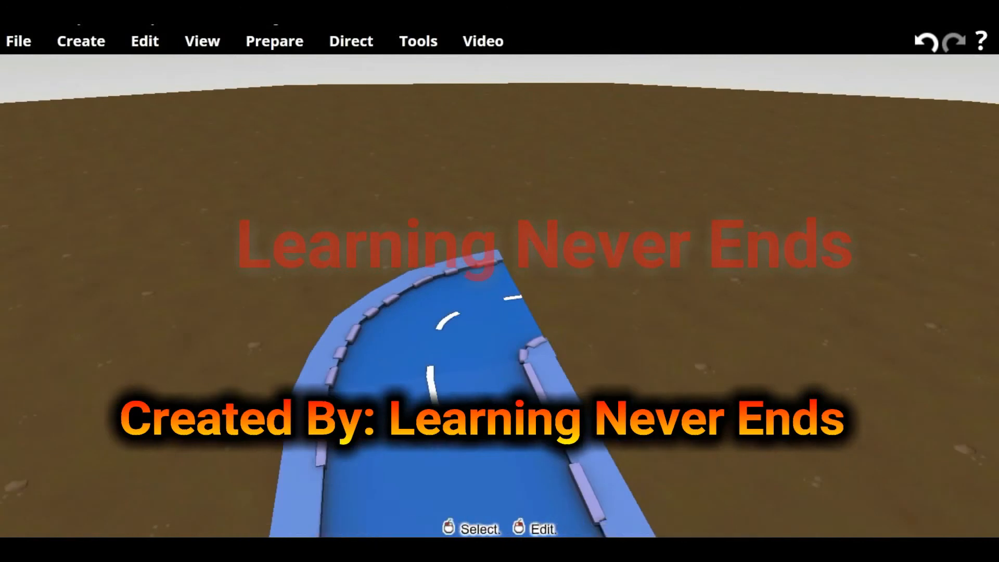
key("Up")
key("Right")
key("ctrl+v")
right_click_drag(625, 343, 545, 346)
left_click_drag(544, 346, 542, 293)
right_click_drag(542, 293, 534, 314)
left_click_drag(534, 315, 515, 337)
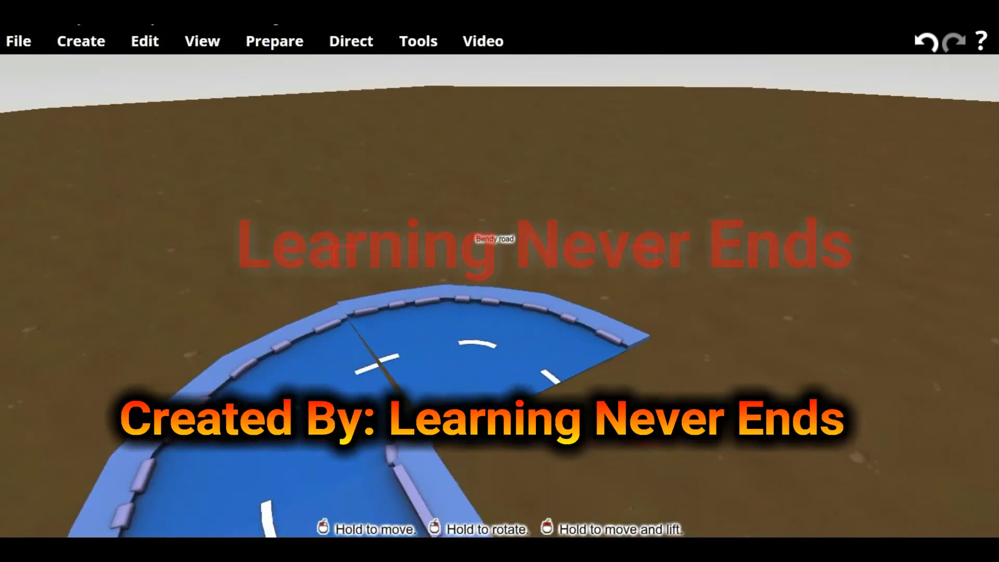
key("Delete")
Add a straight Road from the City objects, rotate it and place it at the open end of the bend.
left_click(82, 43)
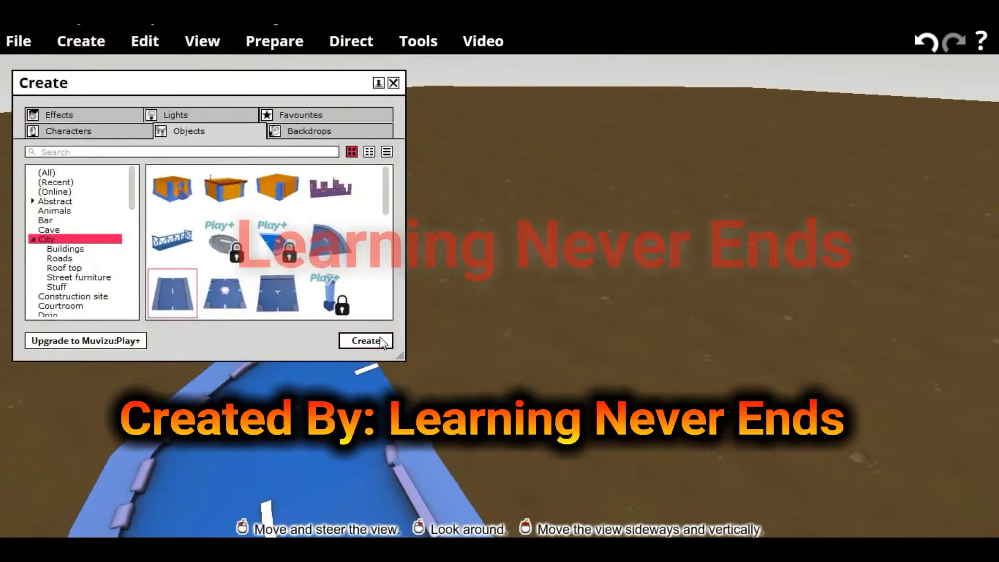
left_click(384, 342)
left_click_drag(512, 448, 545, 296)
right_click_drag(544, 296, 520, 307)
left_click_drag(521, 307, 503, 327)
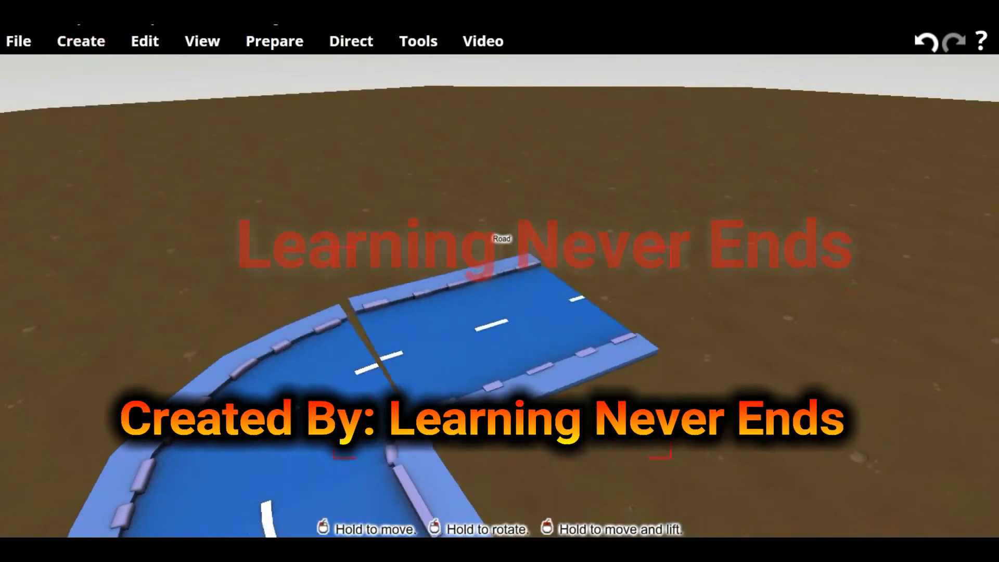
Stretch the new straight road lengthwise by increasing its scale, and fit it against the end of the bend.
right_click(504, 329)
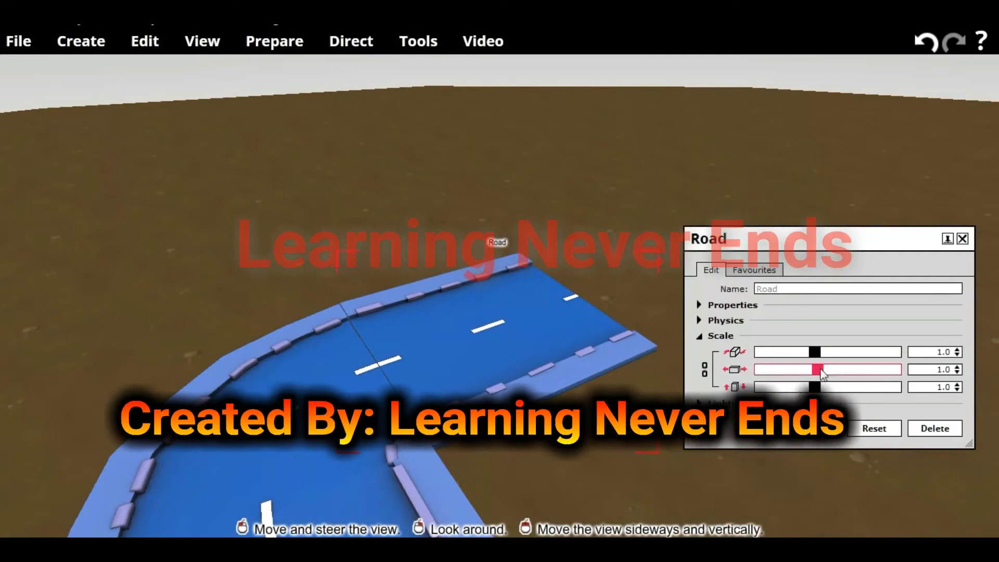
left_click_drag(529, 322, 635, 292)
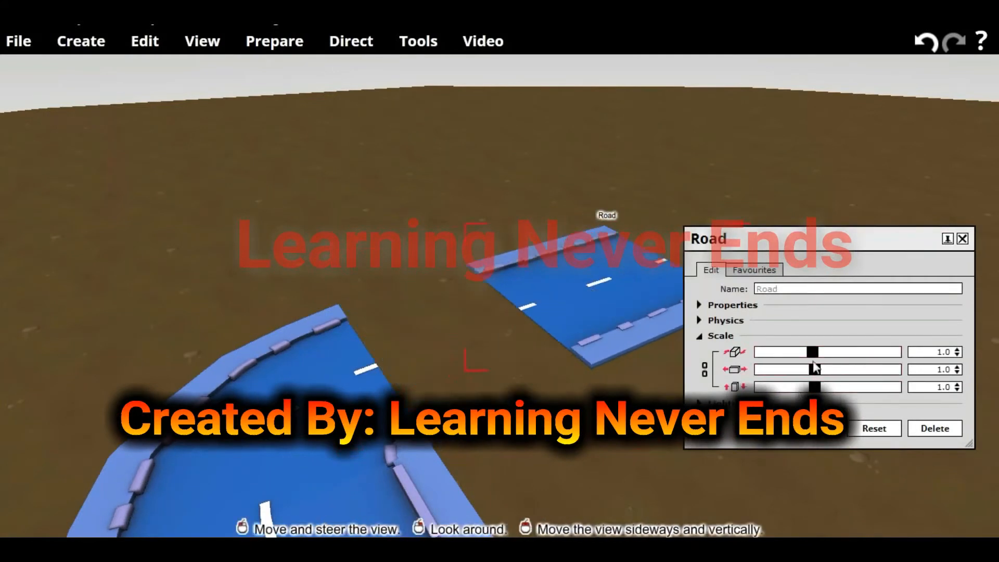
left_click(889, 350)
left_click_drag(548, 255, 555, 256)
left_click(963, 238)
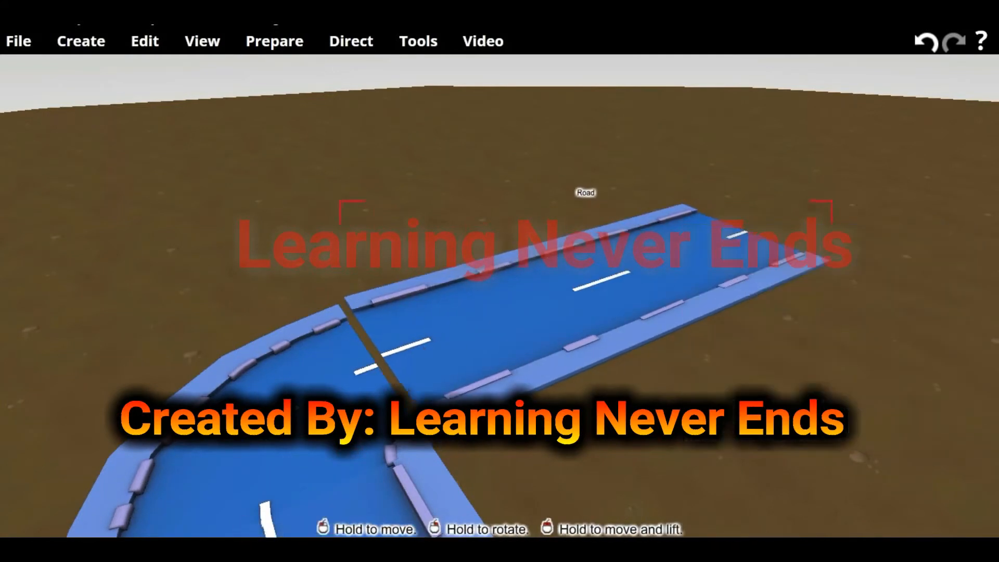
mouse_move(471, 377)
left_mouse_down()
mouse_move(467, 394)
mouse_move(458, 365)
left_mouse_up()
Add a 4x3 backdrop on the ground beside the new road.
left_click(82, 42)
left_click(89, 117)
left_click(364, 344)
left_click(499, 333)
Apply the yellow buildings texture from the Backgrounds category to the 4x3 backdrop.
right_click(500, 333)
left_click(731, 281)
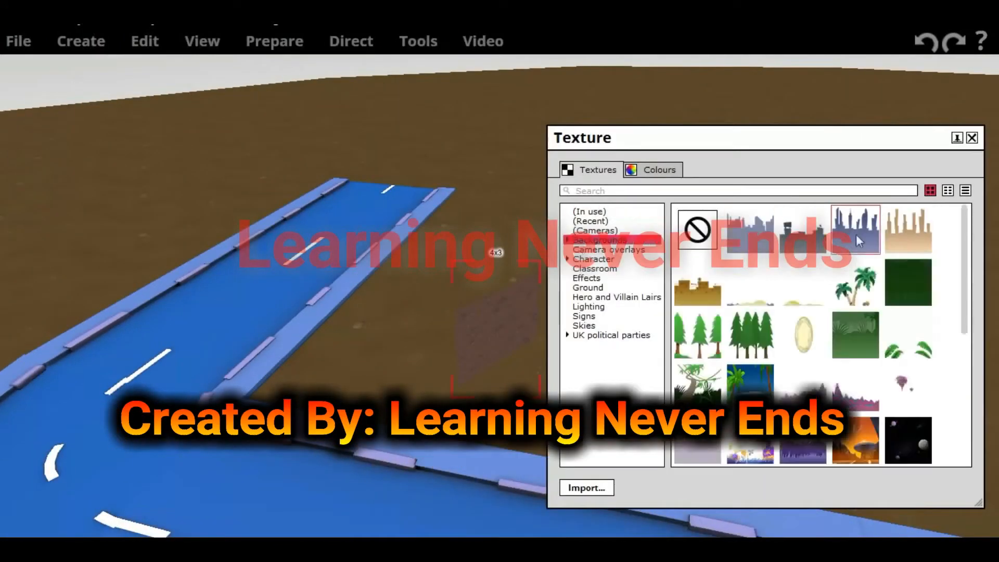
left_click(859, 236)
scroll(853, 250, "down", 5)
left_click(608, 250)
left_click(597, 240)
left_click(784, 265)
scroll(784, 265, "up", 4)
scroll(693, 224, "up", 1)
left_click(696, 285)
left_click(972, 138)
Move and rotate the yellow buildings backdrop so it stands beside the road past the bend.
left_click_drag(767, 345, 796, 345)
left_click_drag(580, 273, 623, 254)
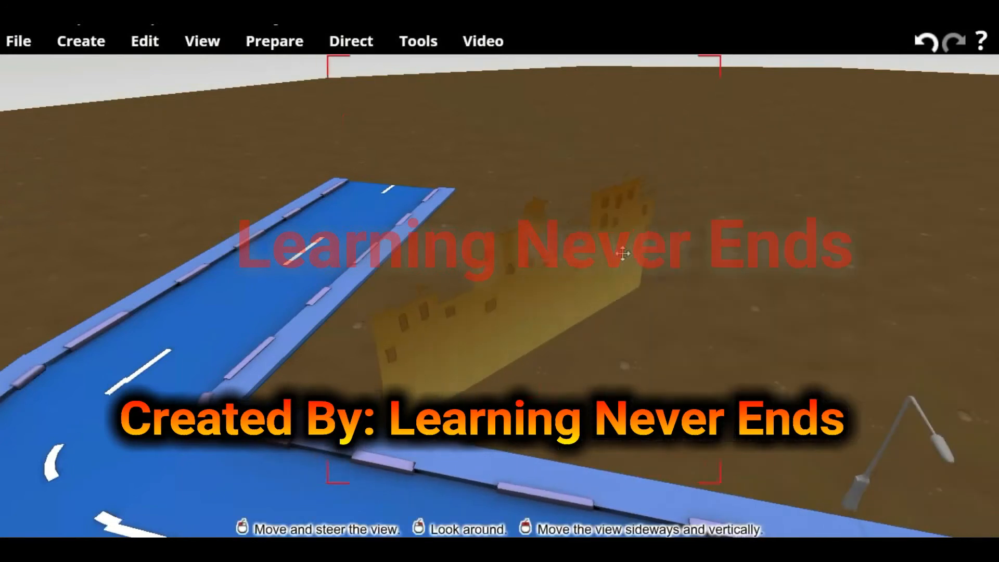
right_click_drag(623, 254, 536, 245)
left_click_drag(536, 244, 486, 248)
left_click_drag(651, 245, 657, 245)
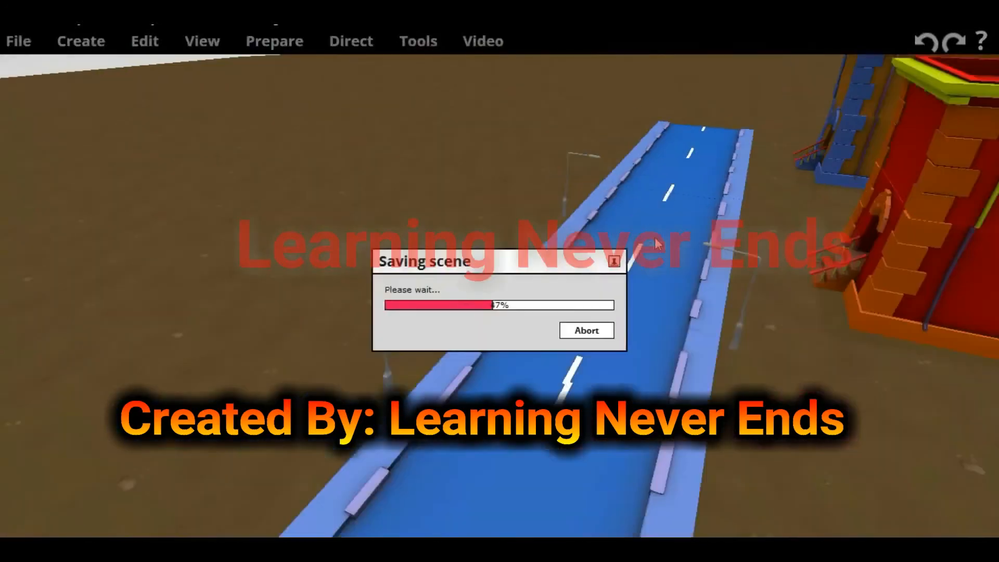
Add a City car from the Vehicles objects in front of the near end of the road.
left_click(81, 41)
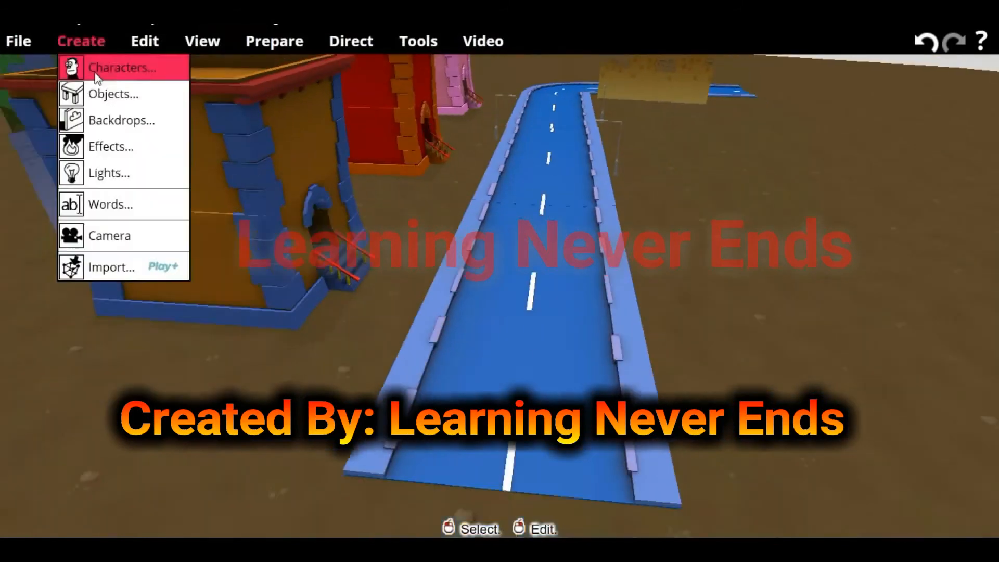
left_click(109, 93)
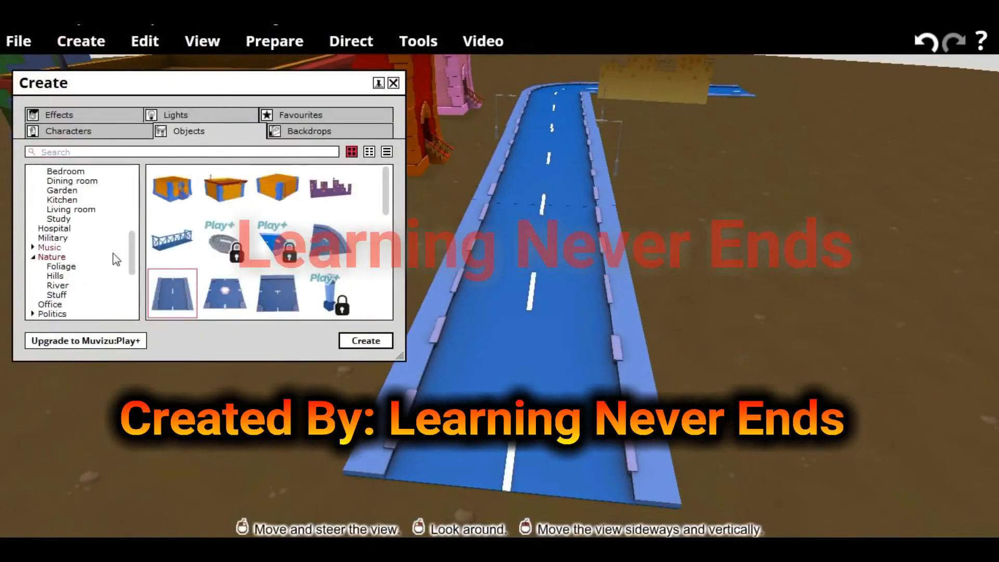
left_click(55, 302)
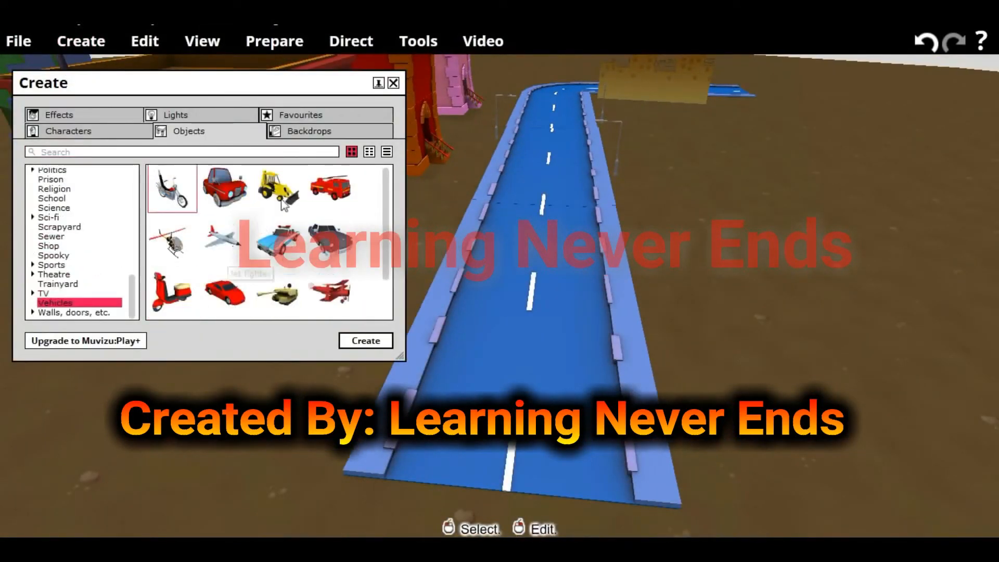
left_click(398, 87)
right_click_drag(401, 89, 495, 252)
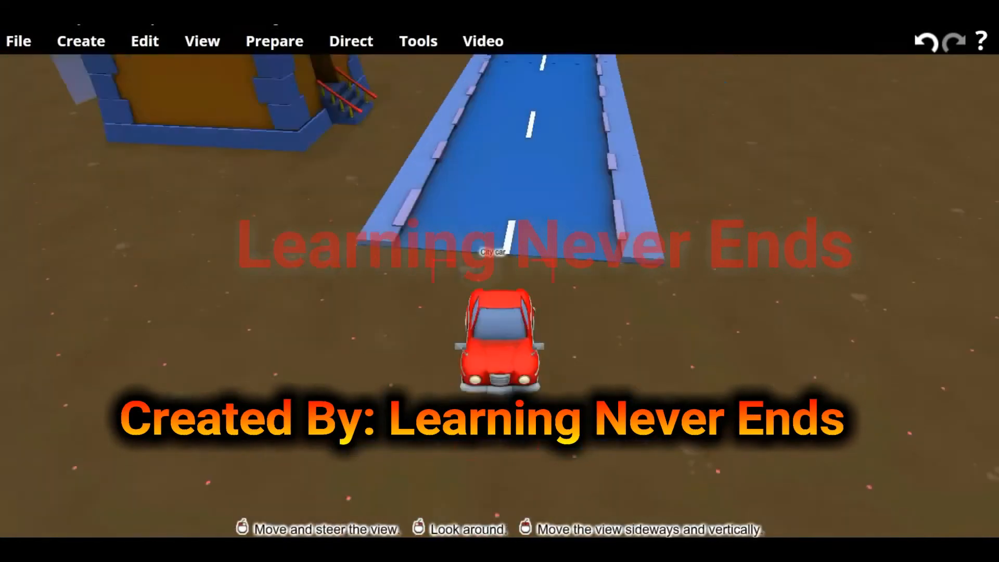
Set the City car's body paint to pink, trying yellow and purple first.
right_click(502, 328)
left_click(722, 317)
left_click(808, 211)
left_click(829, 312)
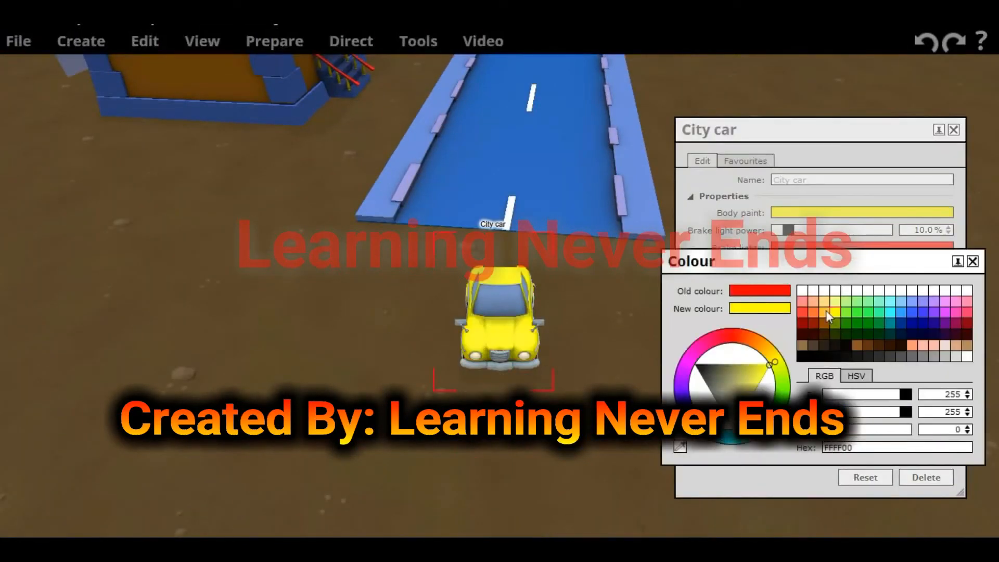
left_click(839, 313)
left_click(947, 325)
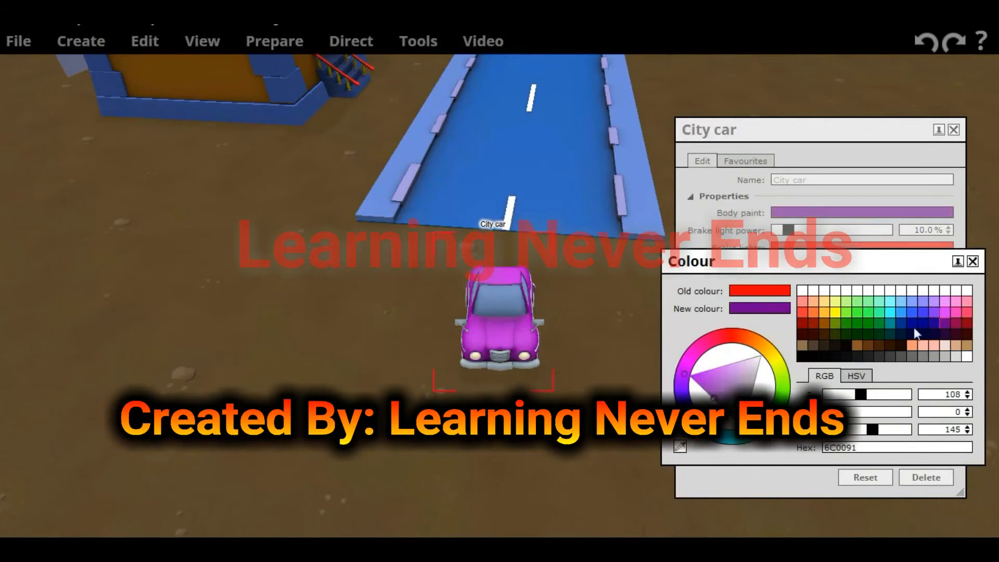
left_click(966, 323)
left_click(973, 261)
Tint the City car's windows beige and move the car onto the near end of the road.
left_click(828, 248)
left_click(874, 242)
left_click(934, 190)
left_click(815, 406)
left_click(749, 199)
left_click(770, 204)
left_click(920, 162)
left_click(953, 130)
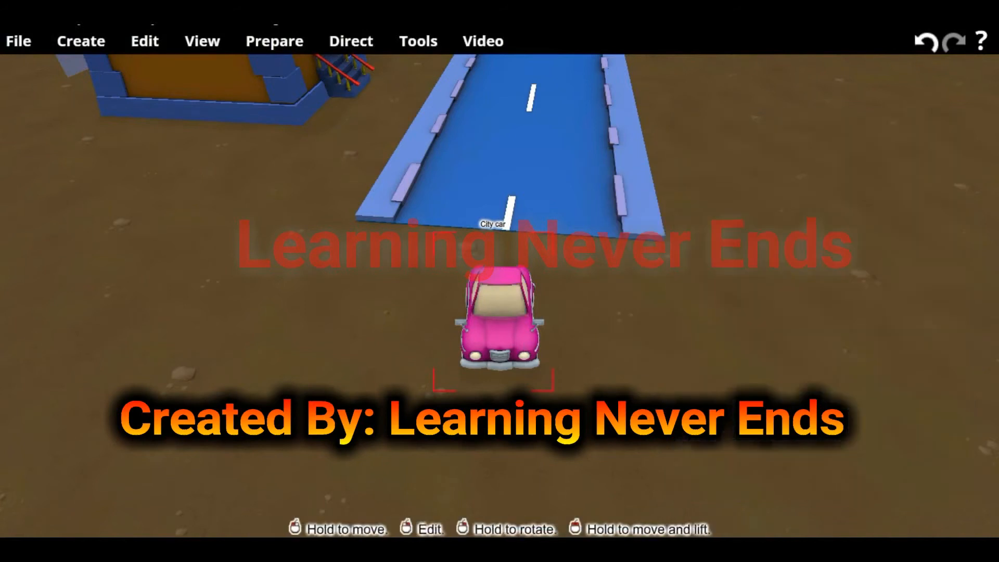
left_click_drag(489, 352, 491, 289)
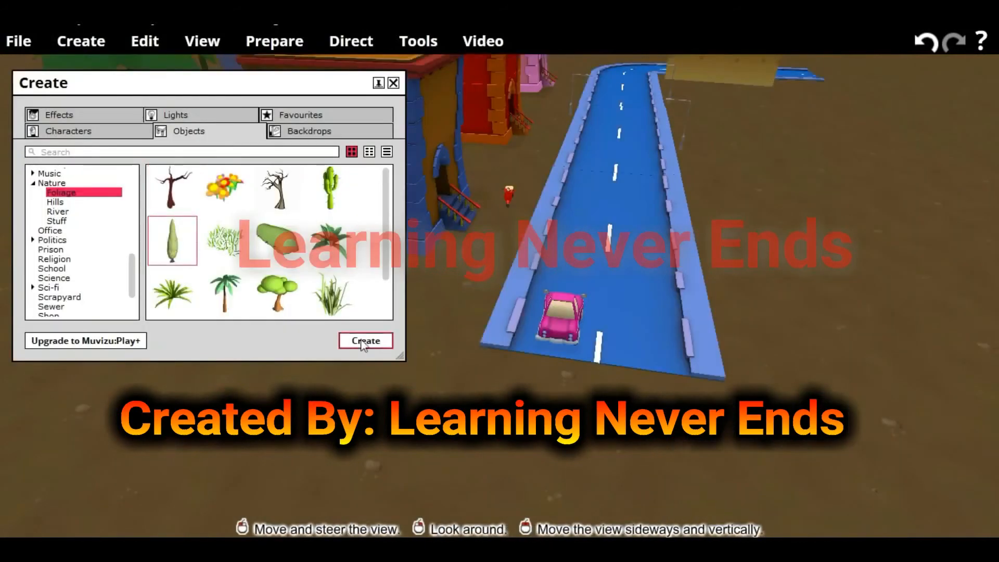
Add a Cypress tree beside the near end of the road and place a copy on the opposite roadside.
left_click(277, 239)
left_click(502, 499)
left_click_drag(502, 484, 470, 233)
key("ctrl+v")
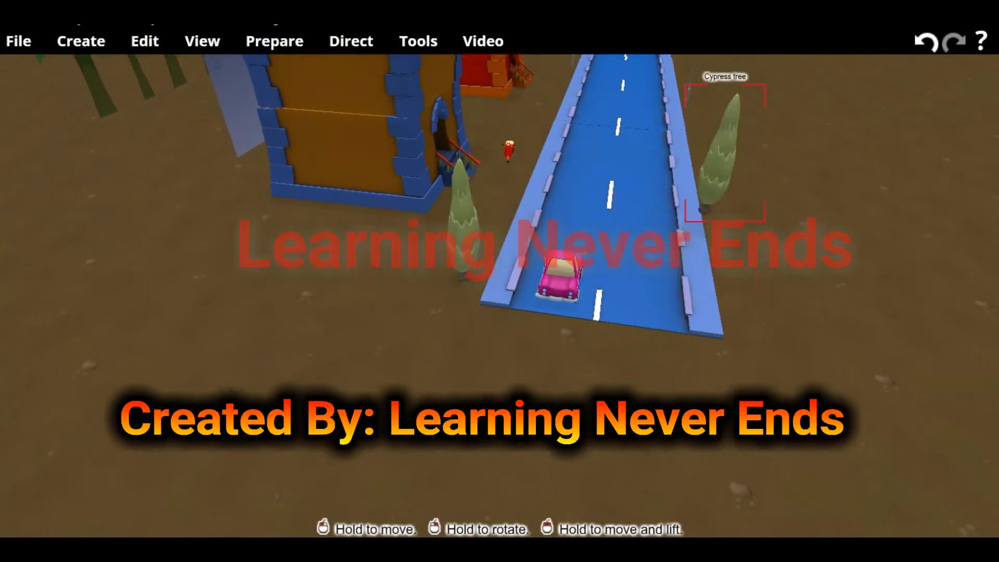
Paste another Cypress tree and place it between the road and the red building.
key("Up")
key("Right")
key("ctrl+v")
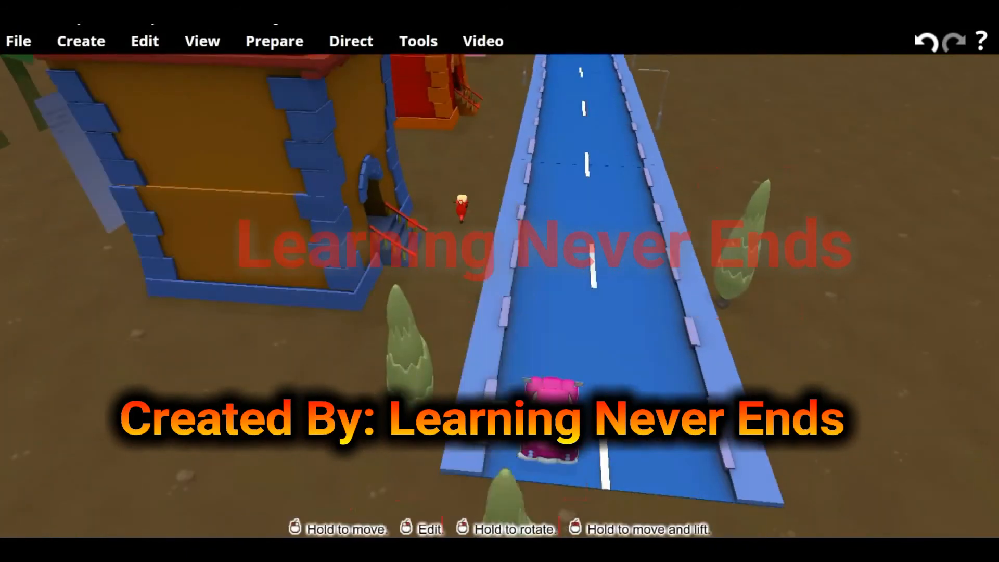
key("Up")
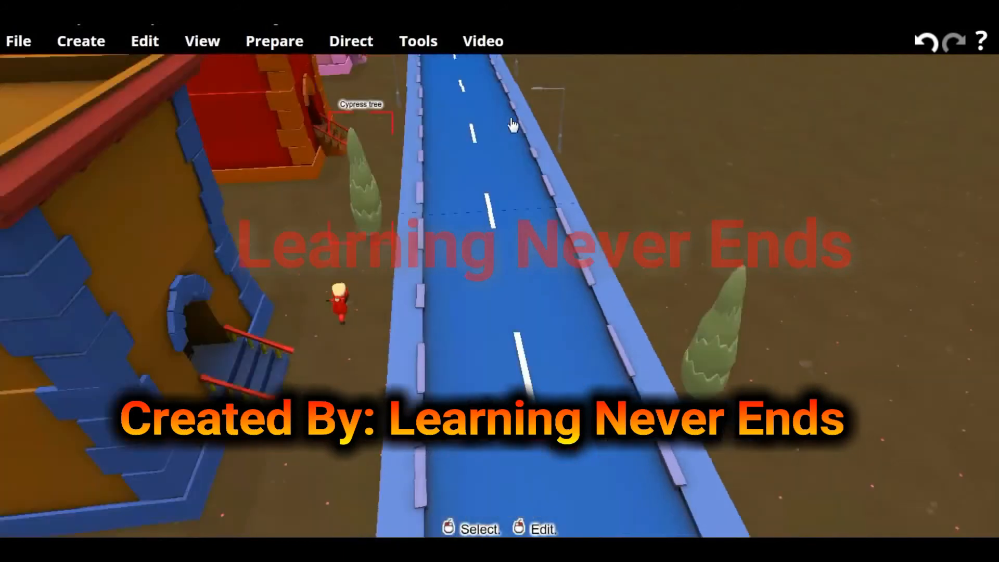
left_click_drag(504, 487, 390, 360)
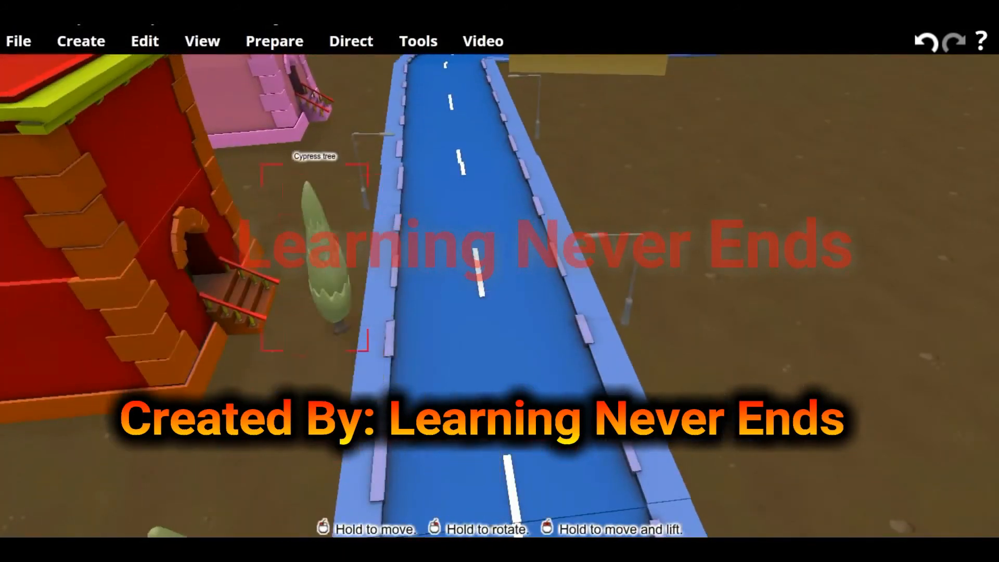
left_click_drag(338, 289, 298, 341)
Place further Cypress tree copies along the building side of the road, near the pink building and the bend.
left_click_drag(502, 380, 530, 201)
left_click_drag(502, 151, 417, 106)
scroll(432, 105, "up", 1)
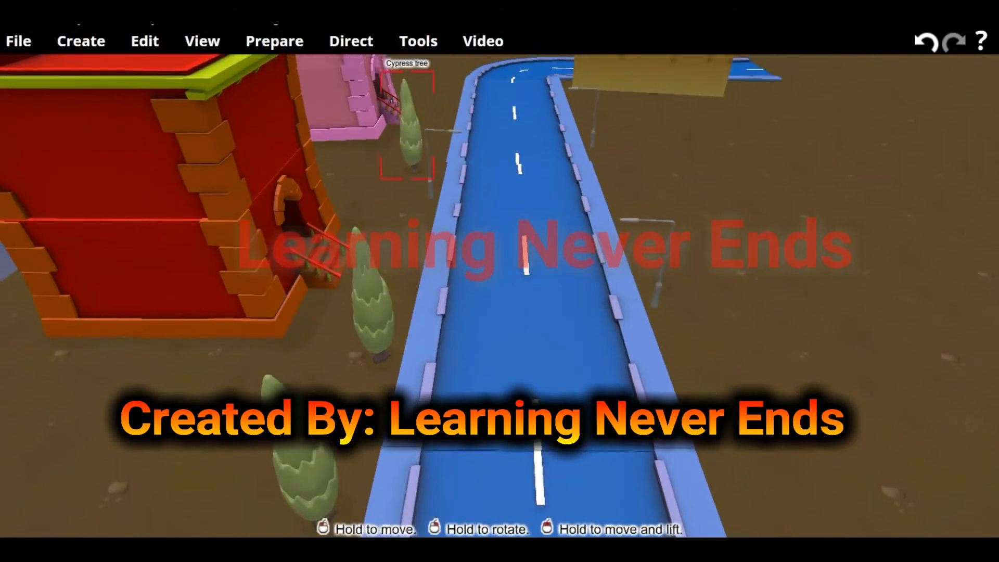
scroll(536, 197, "up", 5)
key("ctrl+v")
left_click_drag(514, 497, 424, 112)
right_click_drag(422, 112, 408, 60)
Delete the yellow buildings backdrop near the road's bend.
left_click(742, 176)
key("Delete")
Set the environment's sky texture to plain black.
right_click_drag(743, 176, 45, 52)
left_click(144, 41)
left_click(198, 319)
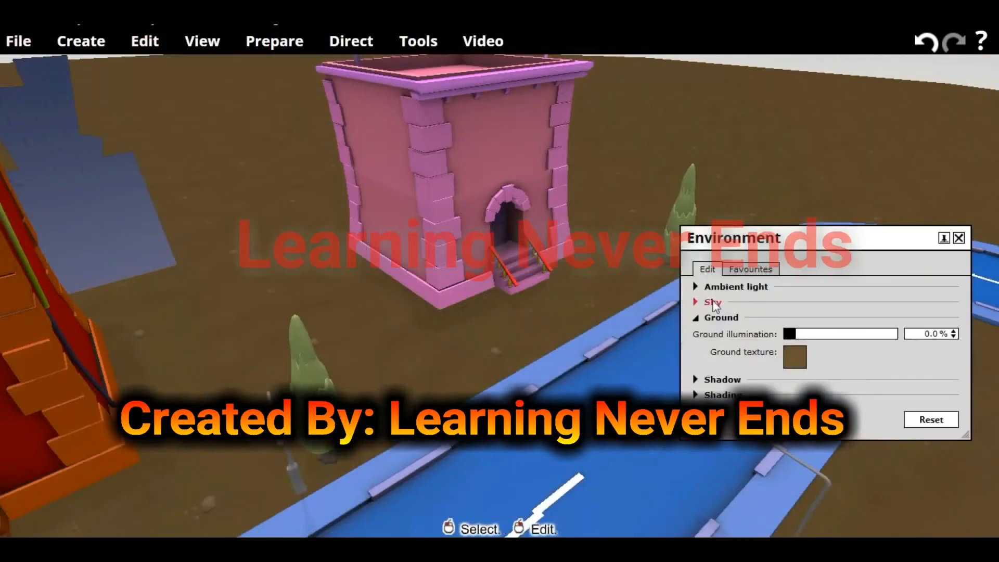
left_click(713, 301)
left_click(797, 310)
left_click(814, 295)
left_click(935, 181)
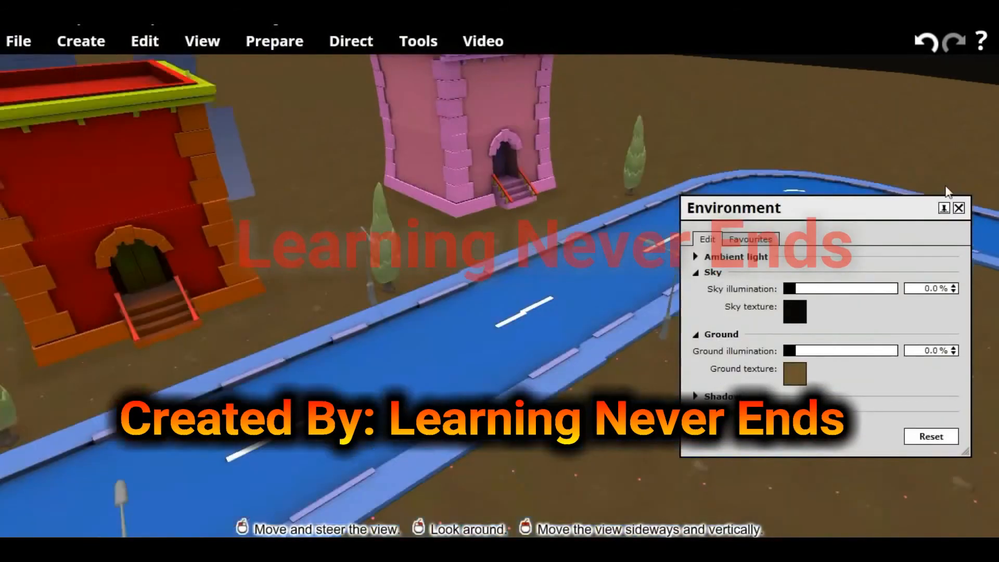
Set the environment's ground texture to the plain colour black, 000000.
left_click(796, 373)
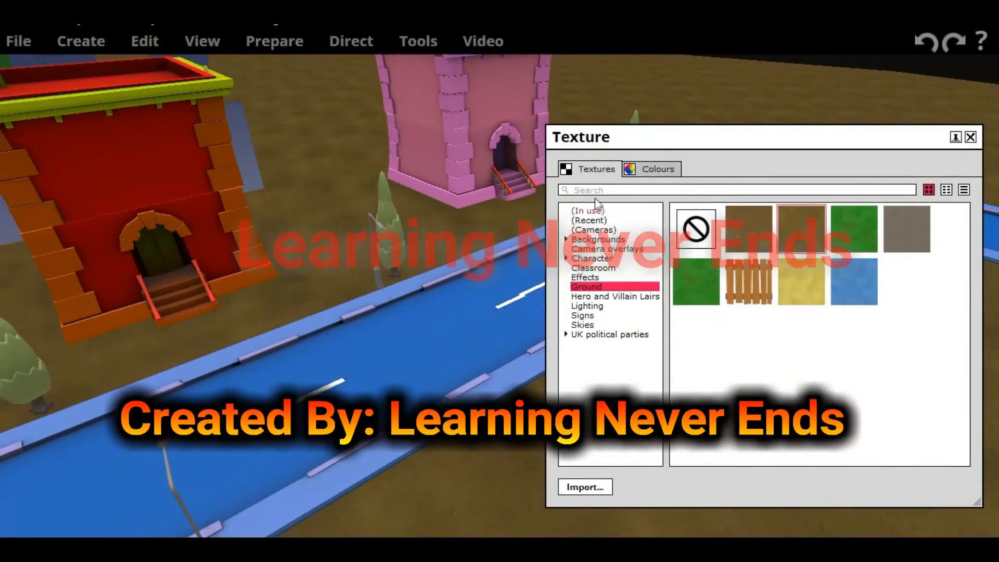
left_click(669, 167)
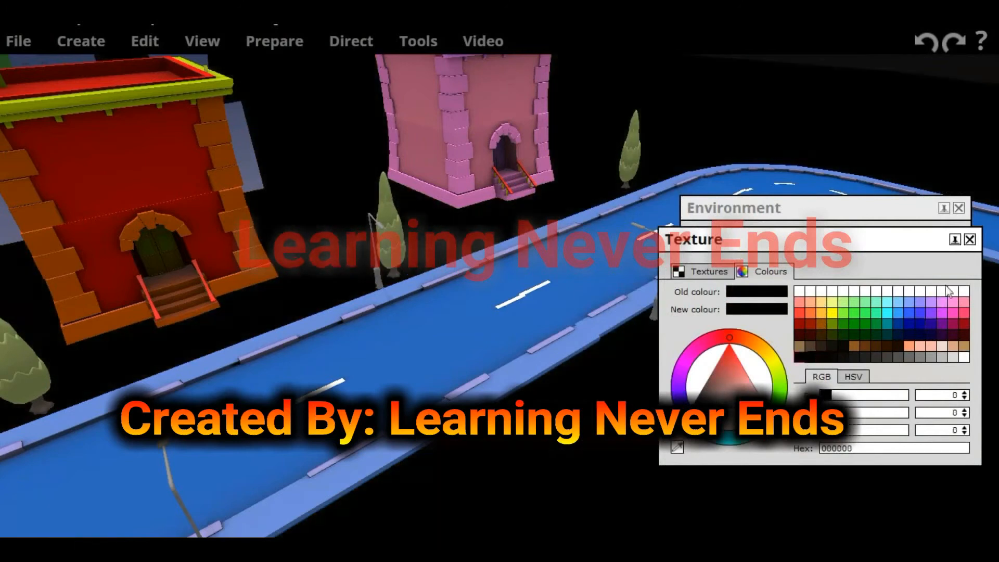
left_click(960, 208)
left_click(84, 41)
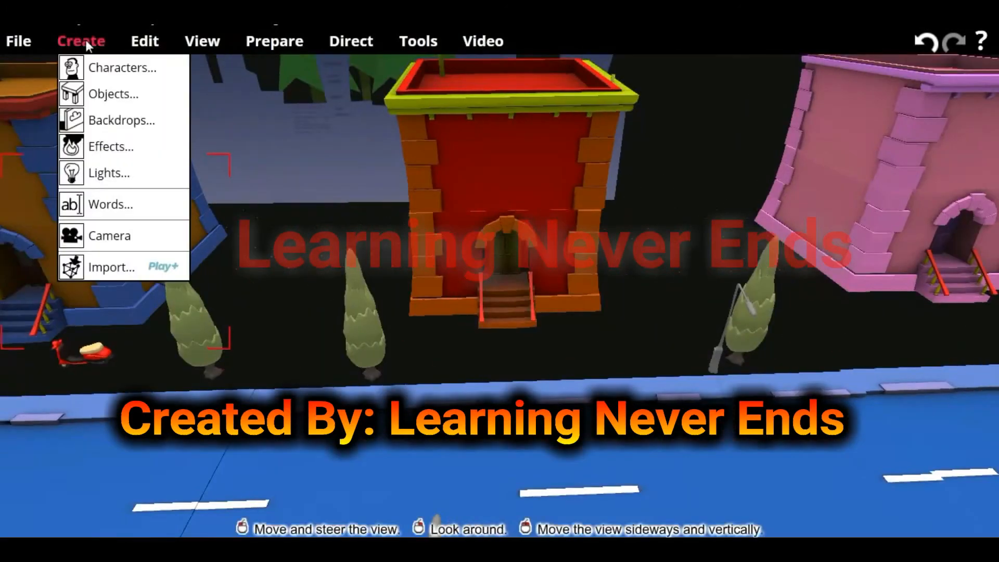
left_click(93, 148)
left_click(395, 82)
left_click_drag(499, 312, 624, 291)
Add a Point light and place it at the street lamp near the pink building.
left_click(81, 42)
left_click(108, 173)
left_click(60, 193)
left_click(366, 341)
left_click(484, 272)
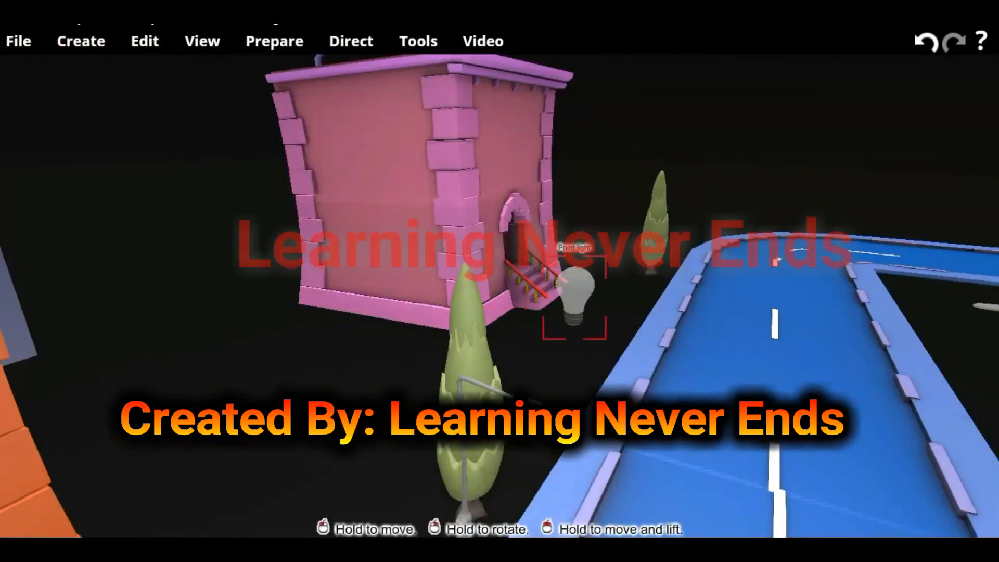
left_click_drag(538, 333, 540, 383)
Adjust the point light's properties and give it a yellow light colour.
right_click(502, 286)
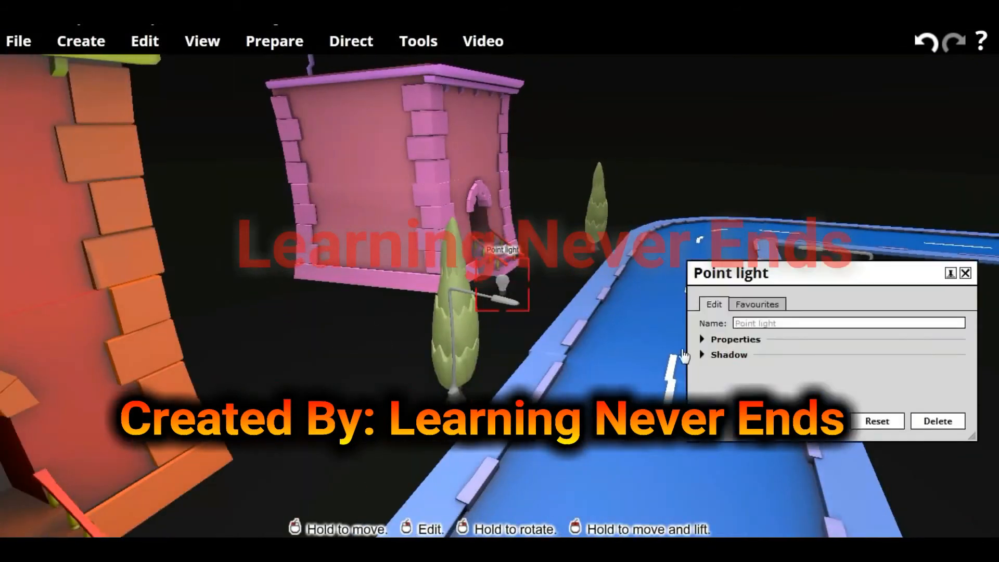
left_click(702, 340)
mouse_move(802, 324)
left_mouse_down()
mouse_move(851, 330)
mouse_move(816, 330)
left_mouse_up()
mouse_move(785, 359)
left_mouse_down()
mouse_move(762, 357)
mouse_move(790, 360)
left_mouse_up()
left_click(795, 340)
left_click(802, 235)
left_click(939, 201)
right_click_drag(501, 283, 540, 284)
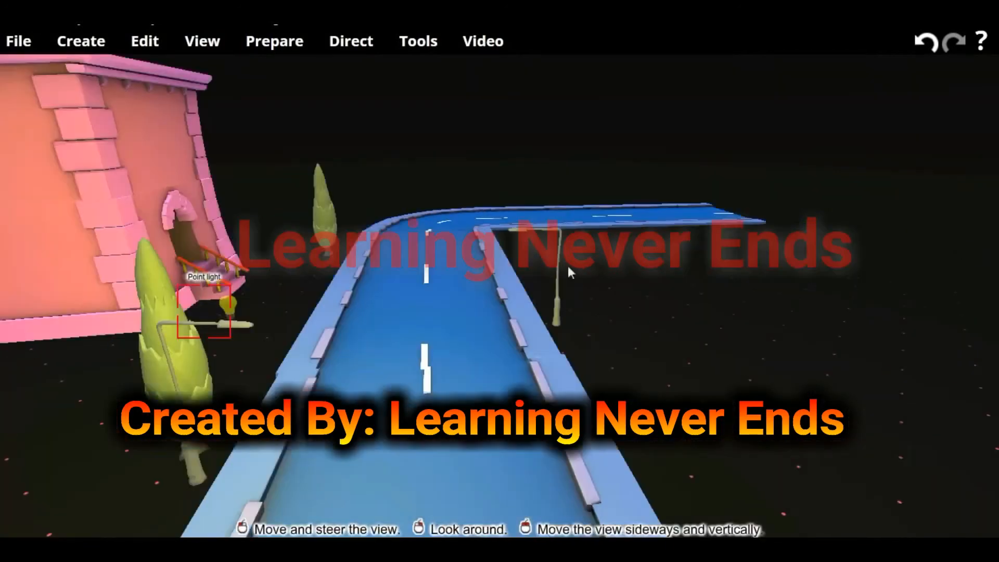
Prepare the City car's movement with movement speed 41.2%, rotation speed 66.9% and smoothness 78.4%, and switch to directing it.
left_click(724, 326)
scroll(724, 326, "down", 5)
scroll(341, 174, "up", 2)
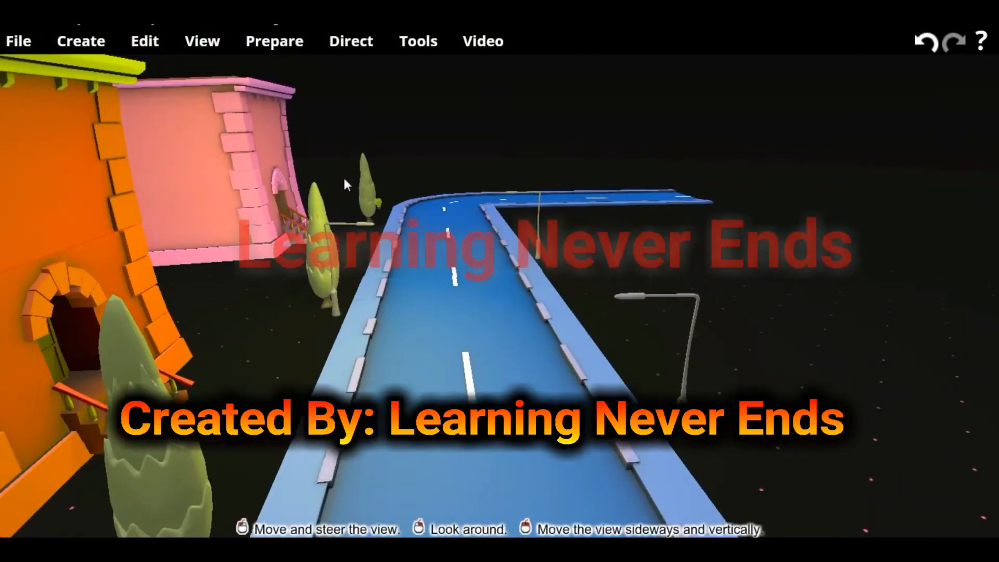
scroll(381, 210, "down", 7)
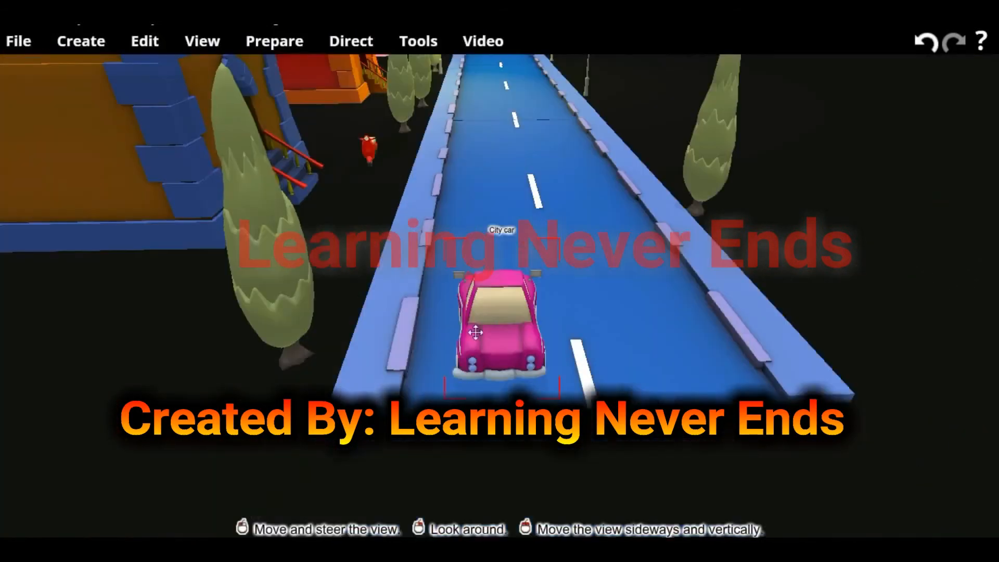
left_click(274, 42)
left_click(326, 294)
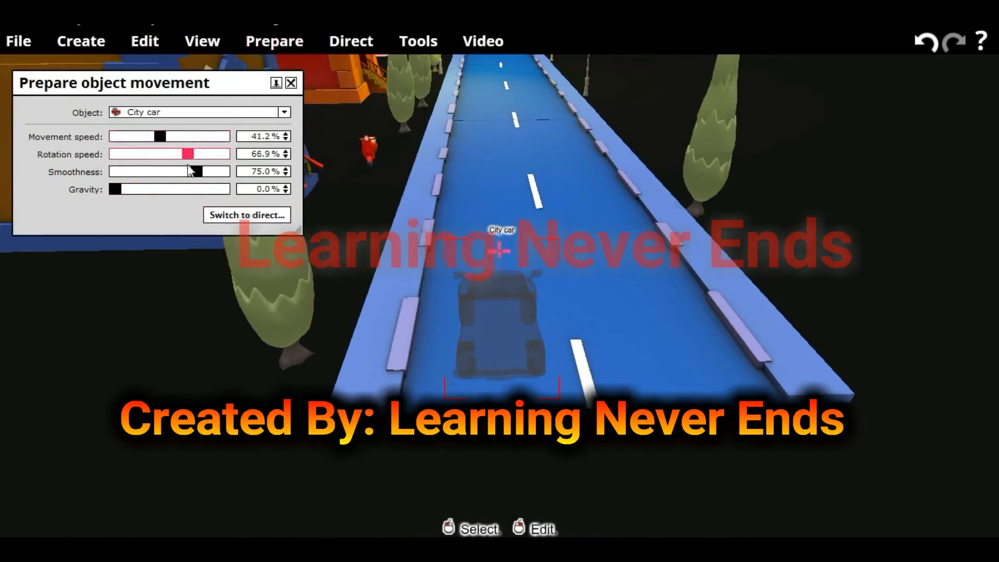
left_click(227, 222)
Stop the trial recording and set the City car's director start location to Locked to object axis.
left_click(470, 410)
key("Escape")
left_click(148, 213)
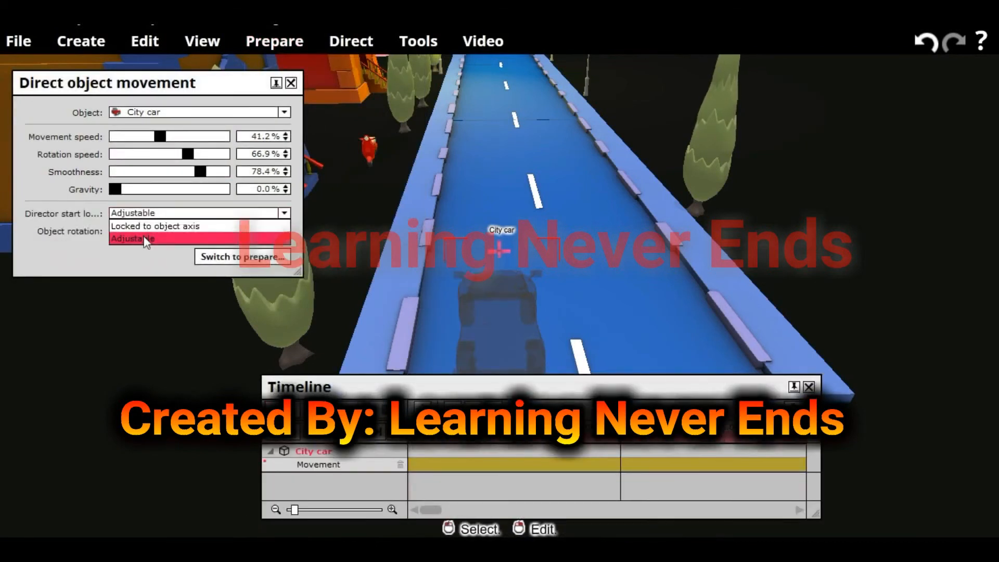
left_click(151, 224)
Record the City car driving forward along the road and stop the recording.
left_click(471, 410)
left_click_drag(691, 382, 656, 400)
key("Up")
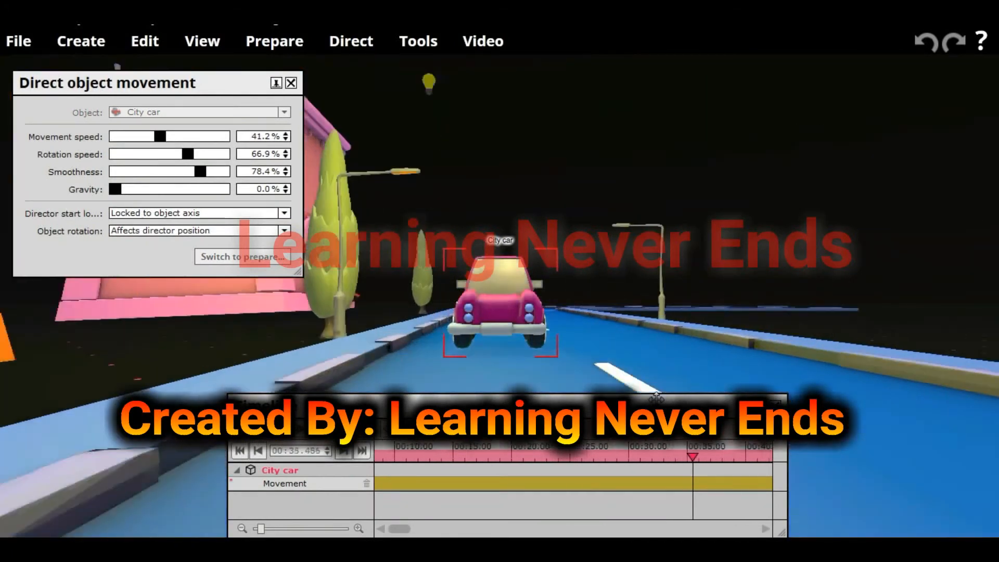
left_click(345, 431)
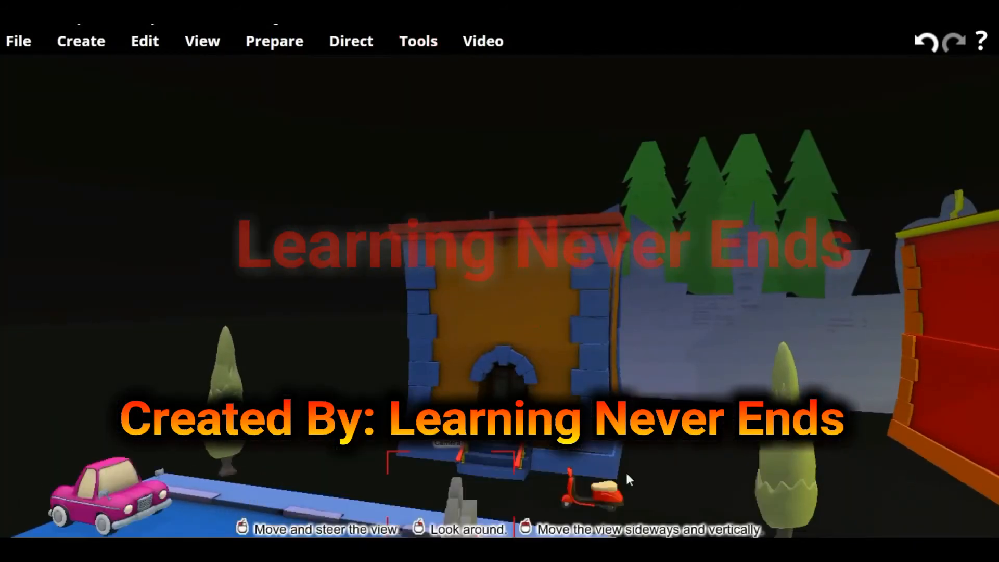
Place Camera 1 beside the road and set its field of view to 31.8%.
left_click(625, 470)
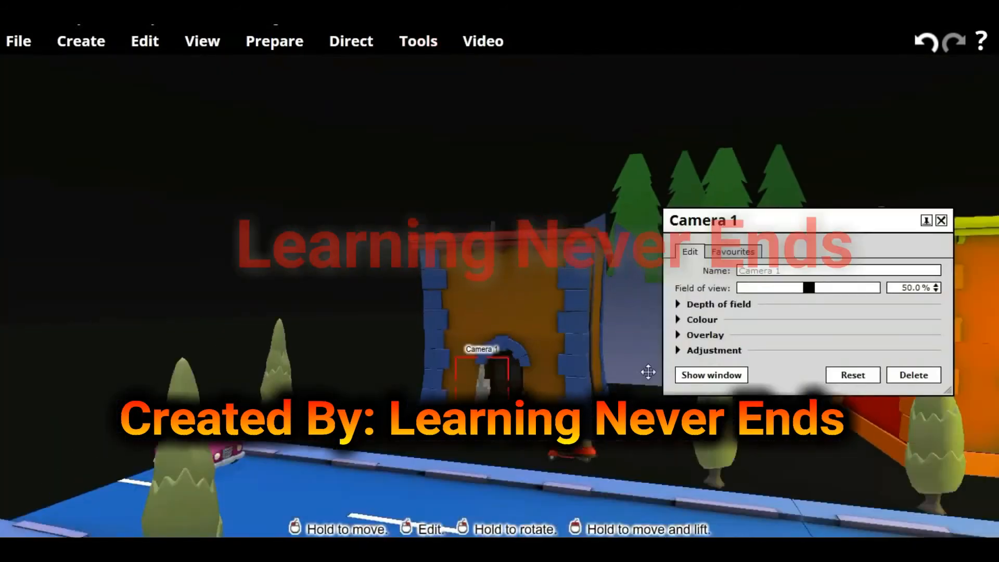
left_click_drag(920, 221, 924, 280)
left_click_drag(812, 349, 787, 349)
left_click_drag(905, 283, 928, 337)
Position and aim Camera 1 across the road at the orange building with blue trim and the red scooter.
left_click_drag(630, 493, 598, 488)
right_click_drag(506, 288, 497, 346)
left_click_drag(506, 287, 506, 520)
left_click_drag(507, 484, 507, 526)
mouse_move(497, 387)
right_mouse_down()
mouse_move(497, 364)
mouse_move(509, 365)
mouse_move(493, 395)
right_mouse_up()
scroll(495, 398, "up", 2)
left_click_drag(495, 456, 486, 388)
scroll(480, 359, "down", 4)
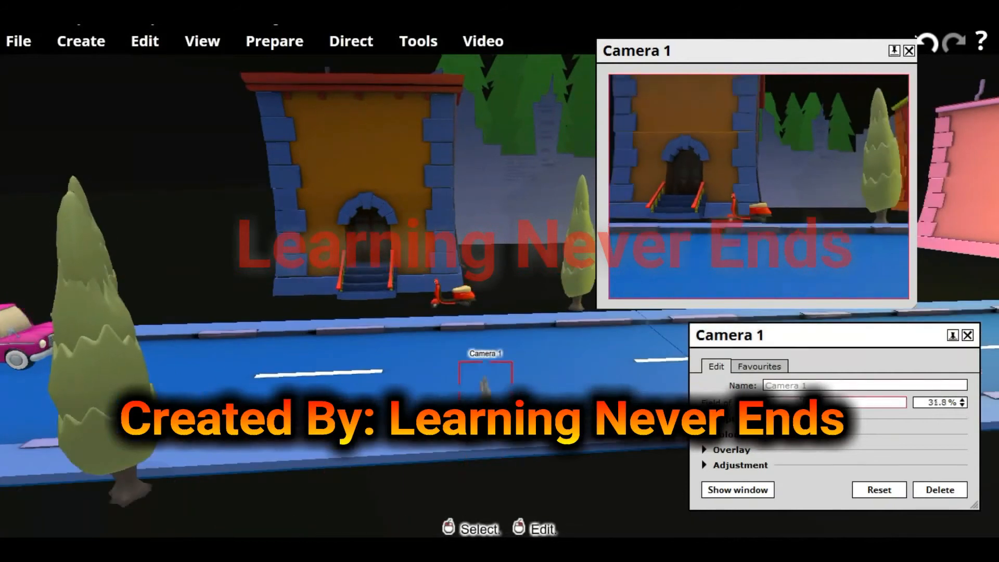
Start directing Camera 1's movement and record it turning to follow the passing car.
left_click(283, 43)
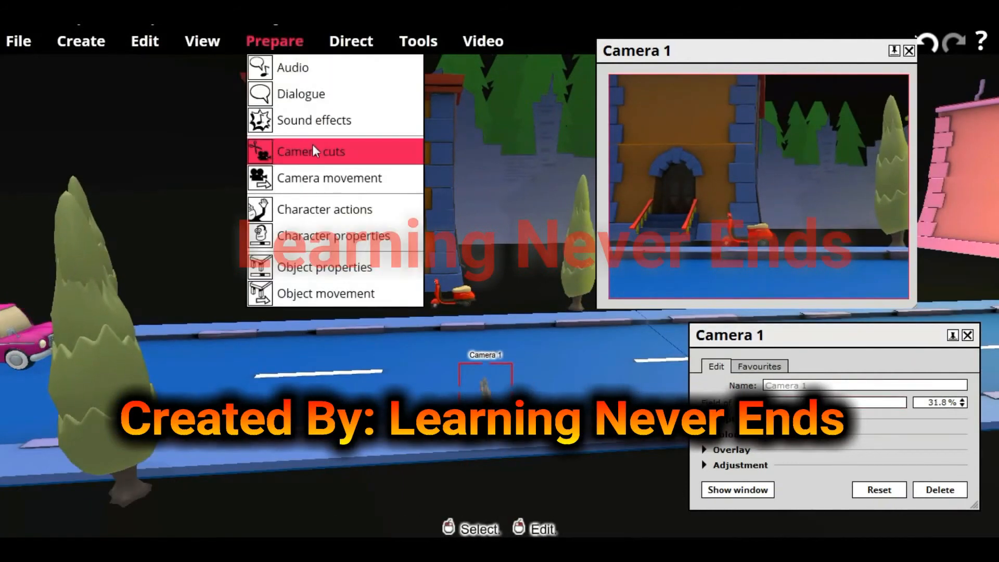
left_click(323, 178)
left_click(226, 155)
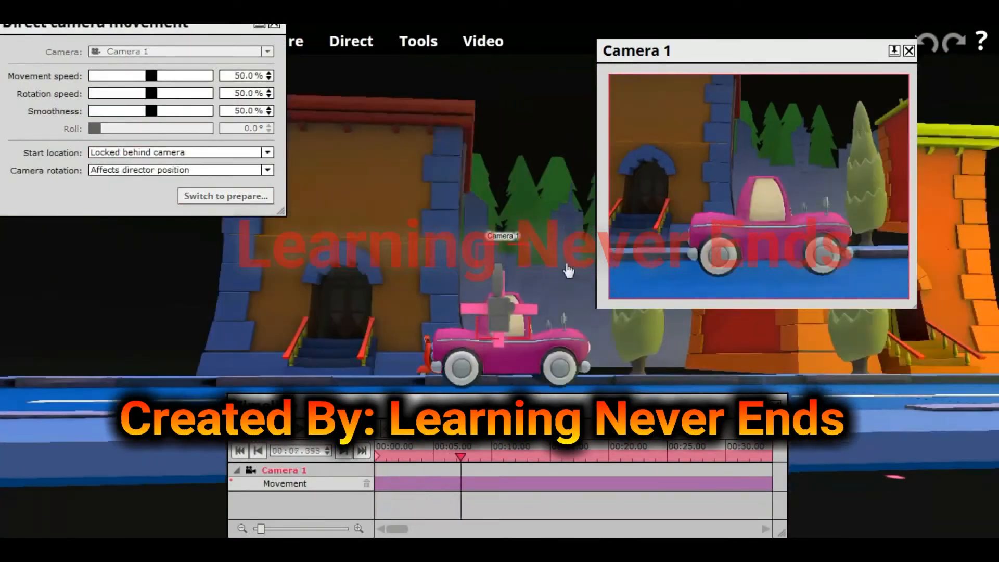
left_click_drag(567, 266, 530, 310)
key("Escape")
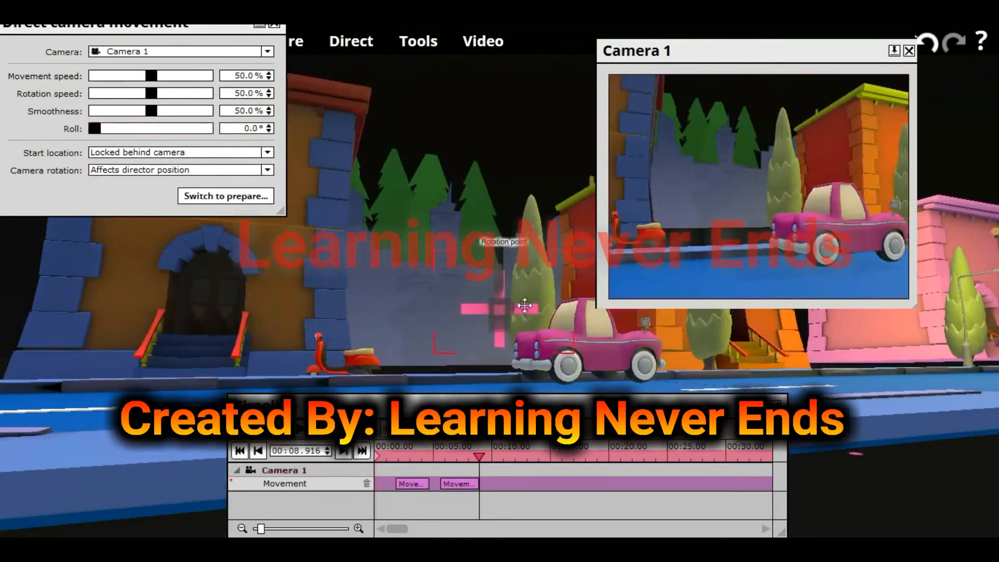
Set Camera 1's movement speed, rotation speed and smoothness to 100% and preview the scene.
left_click_drag(524, 306, 484, 324)
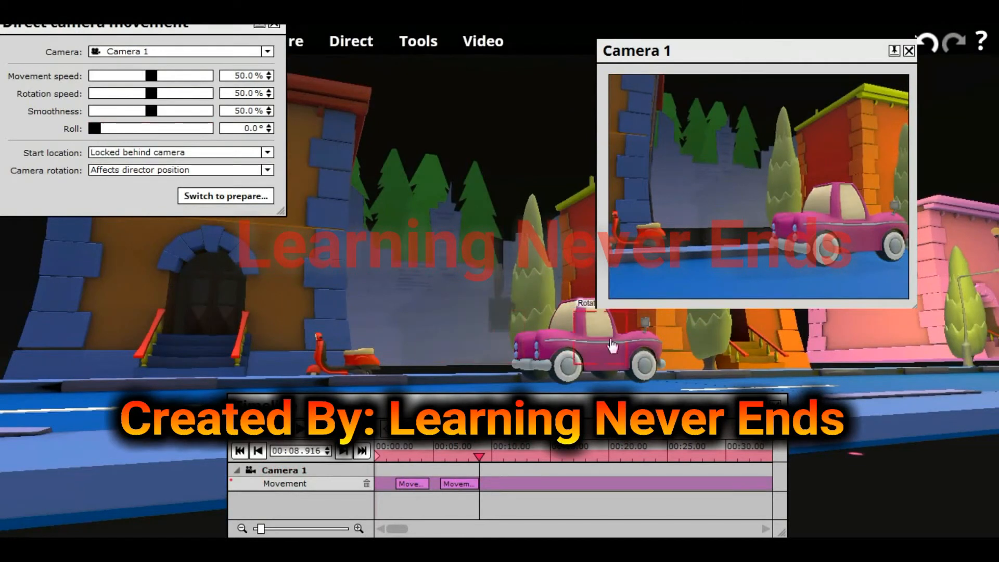
left_click_drag(152, 74, 212, 77)
left_click_drag(431, 182, 146, 148)
key("space")
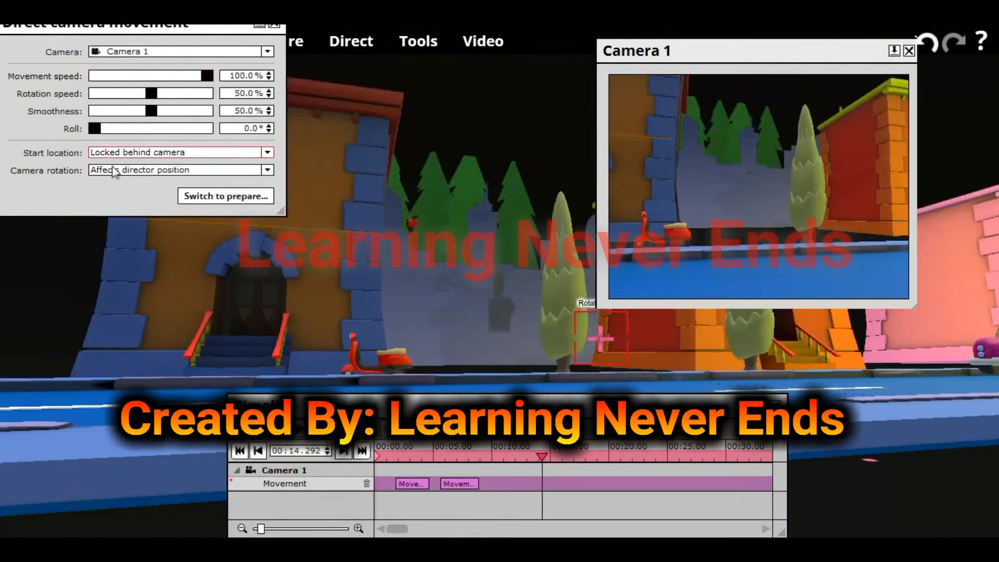
key("space")
key("Escape")
Shift Camera 1's second movement clip earlier so it directly follows the first, and play the result.
left_click(466, 457)
left_click_drag(459, 484, 449, 484)
left_click(381, 456)
key("space")
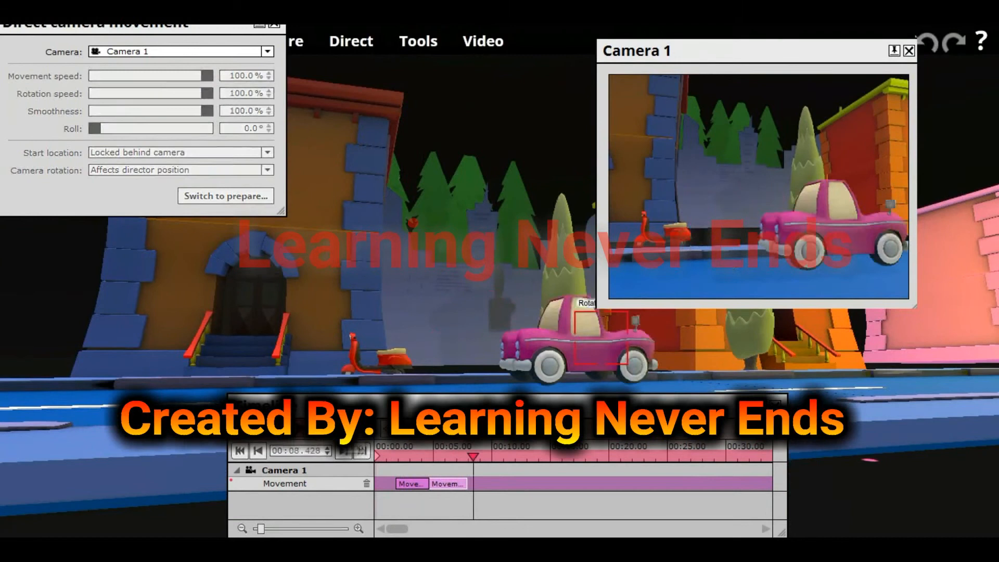
key("space")
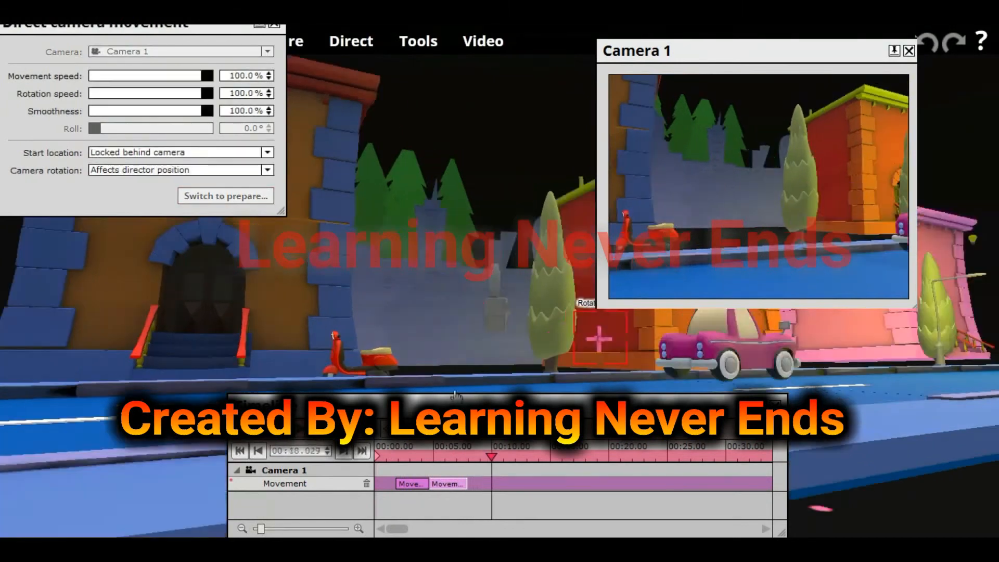
key("Escape")
key("Delete")
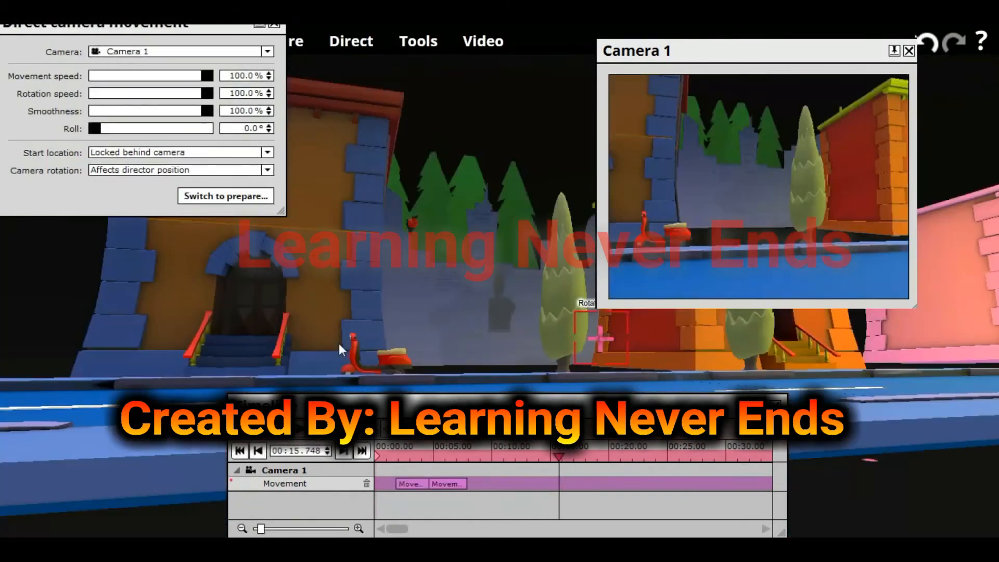
left_click(466, 456)
left_click(600, 339)
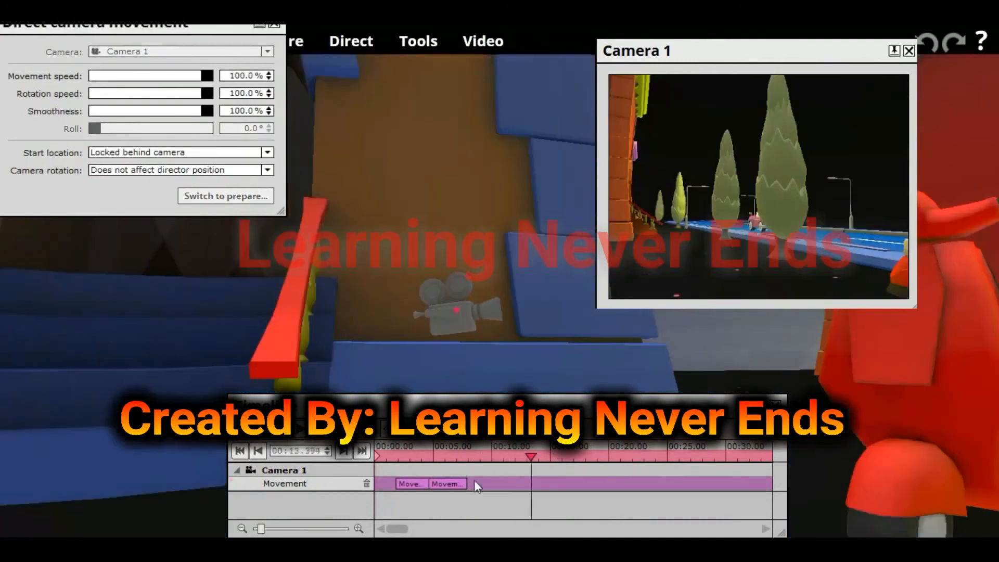
key("Escape")
right_click(510, 484)
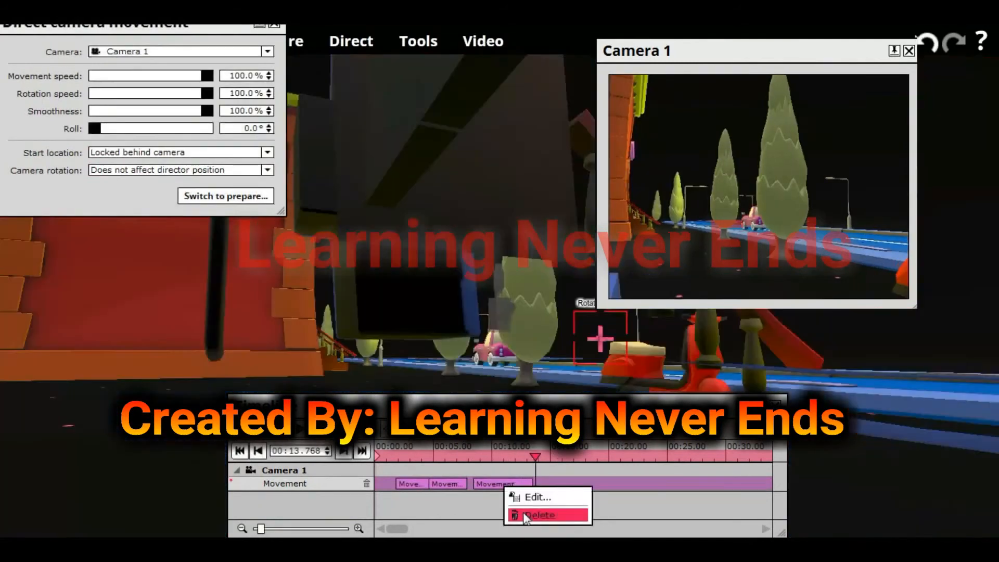
left_click(526, 512)
left_click(457, 456)
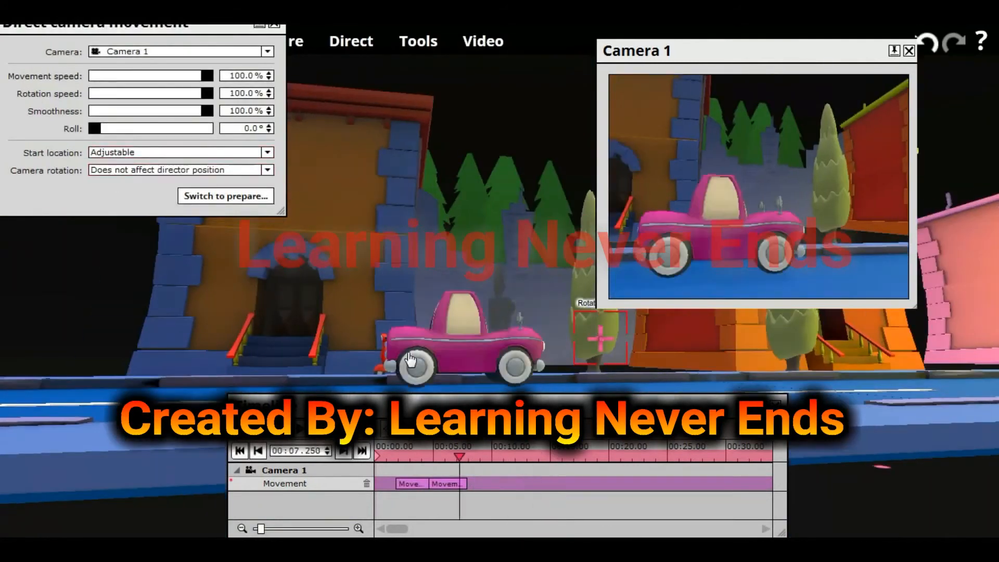
left_click(523, 366)
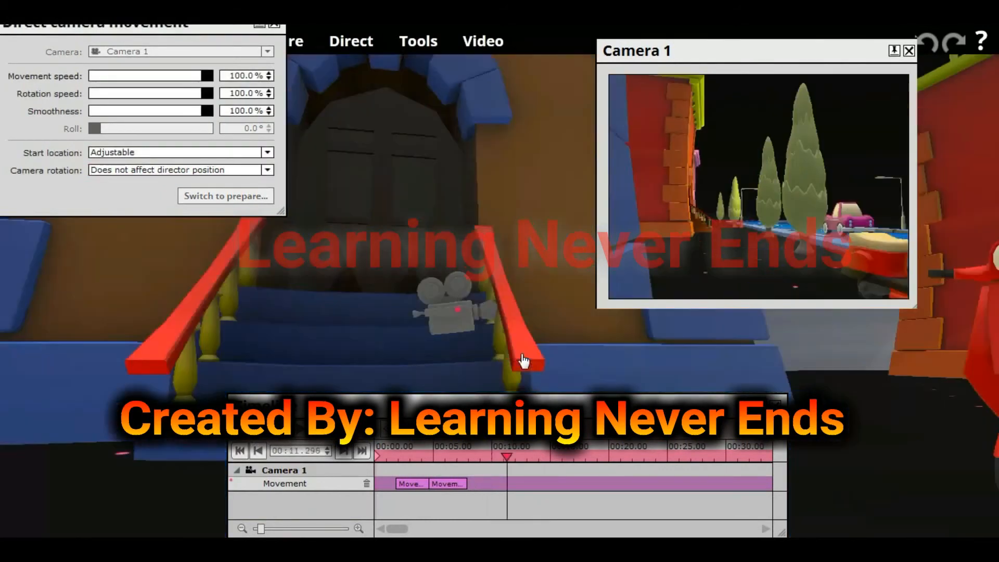
key("Escape")
right_click(522, 485)
left_click(537, 514)
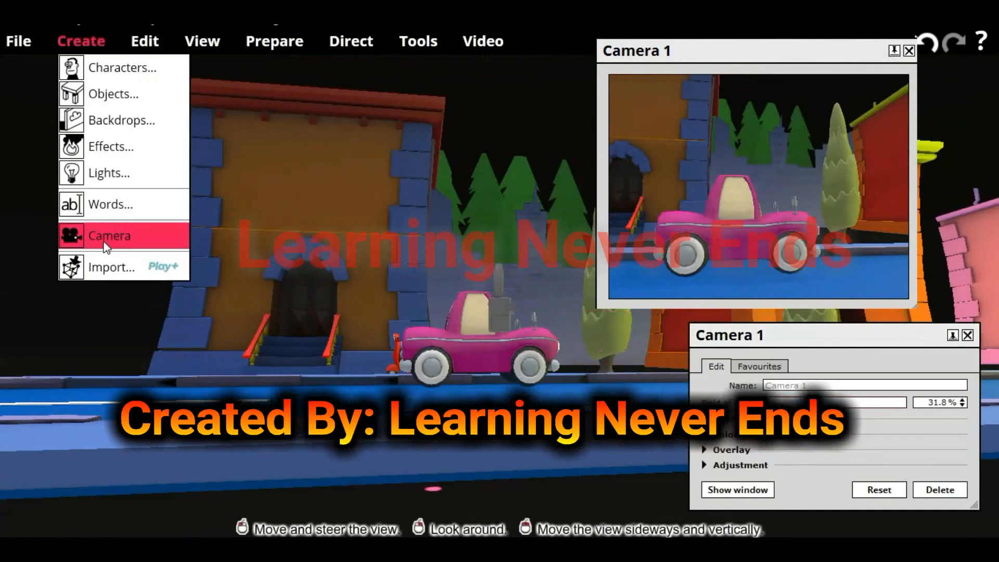
Add Camera 2, place it in front of the blue-trimmed building and show its preview window.
left_click(106, 236)
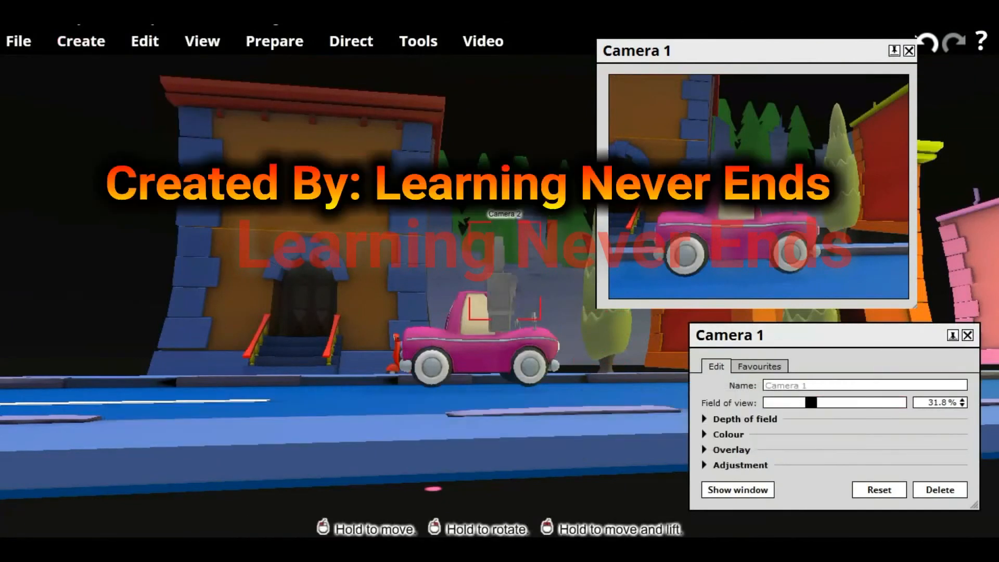
left_click(347, 312)
left_click(722, 395)
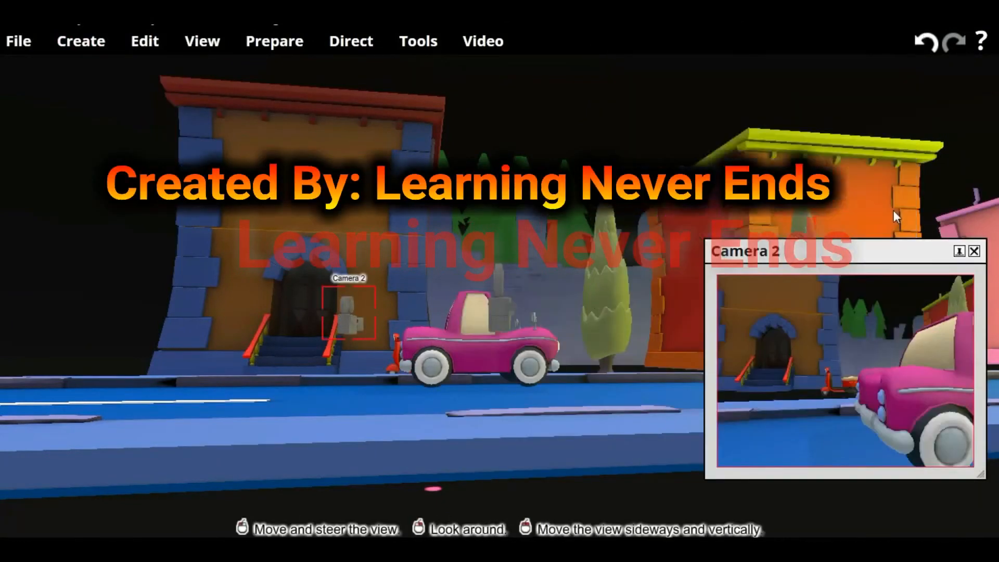
Raise Camera 2 and aim it along the road with the City car and scooter in its frame.
left_click_drag(346, 326, 344, 177)
right_click_drag(341, 174, 341, 223)
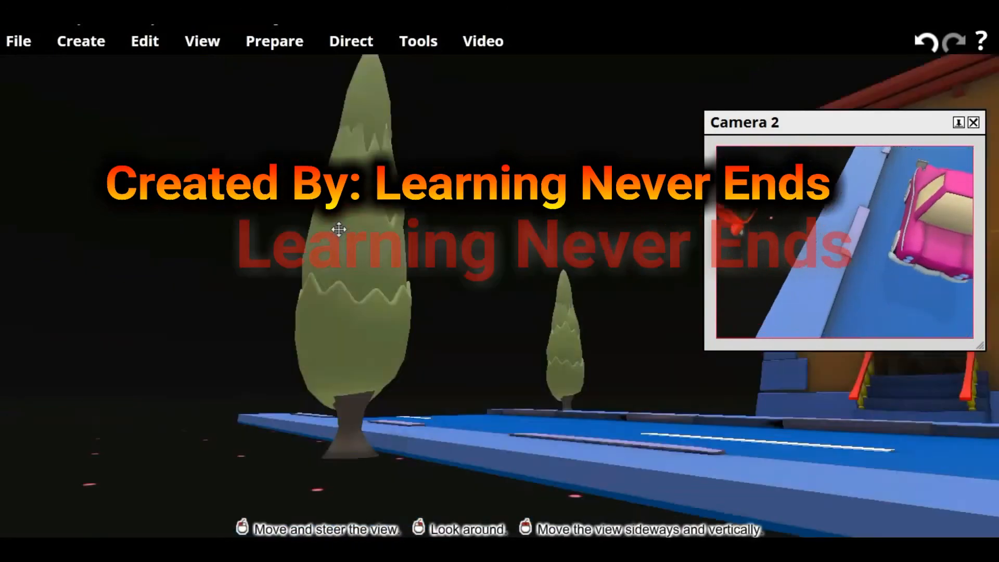
left_click_drag(339, 230, 484, 307)
mouse_move(369, 412)
right_mouse_down()
mouse_move(368, 382)
mouse_move(354, 401)
right_mouse_up()
left_click_drag(365, 406, 492, 379)
right_click_drag(497, 385, 493, 390)
left_click_drag(493, 390, 609, 327)
left_click(420, 39)
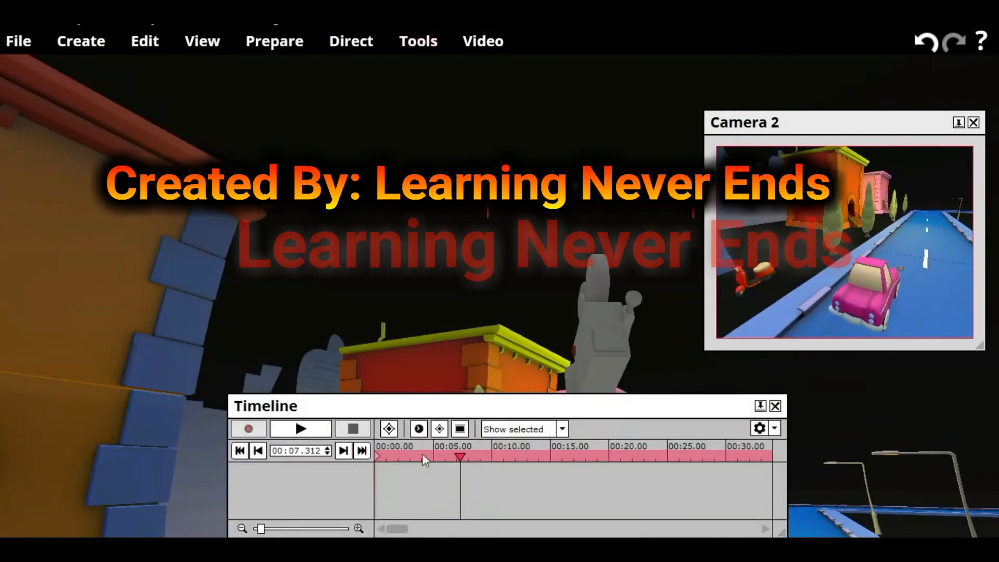
left_click(776, 406)
left_click(274, 41)
left_click(335, 291)
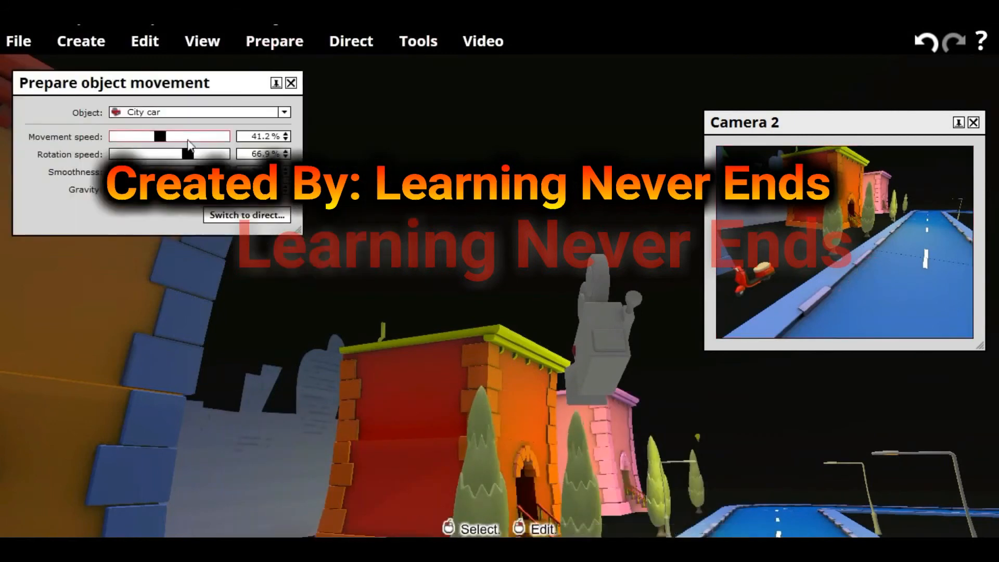
left_click(290, 83)
Prepare Camera 2's movement with movement speed 88.6%, rotation speed 94.4% and smoothness 100%, and switch to directing it.
left_click(274, 41)
left_click(312, 179)
left_click_drag(214, 118, 214, 119)
left_click(229, 154)
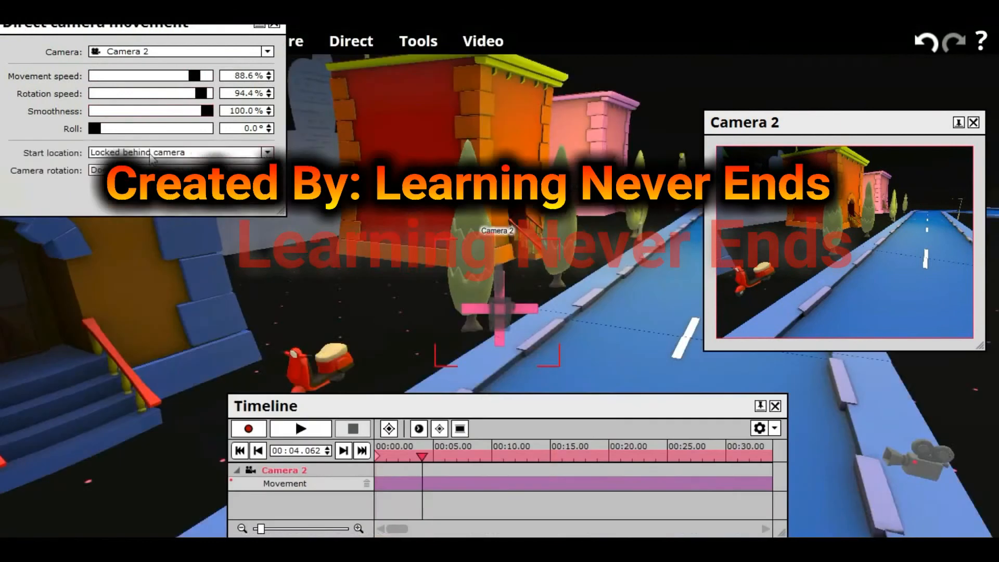
Record Camera 2's movement following the City car, retaking it from about 6.3 seconds on the timeline.
left_click(248, 428)
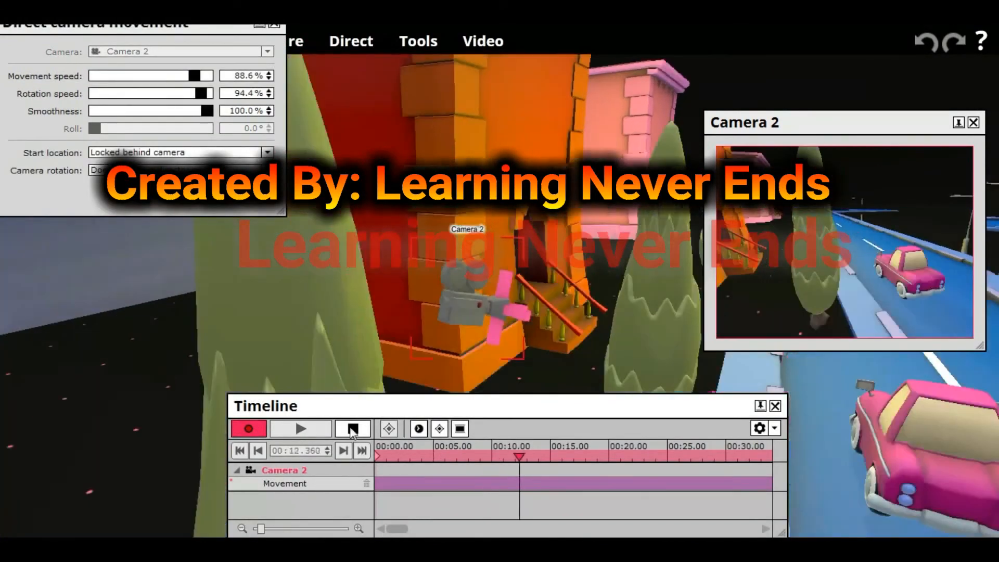
left_click(353, 429)
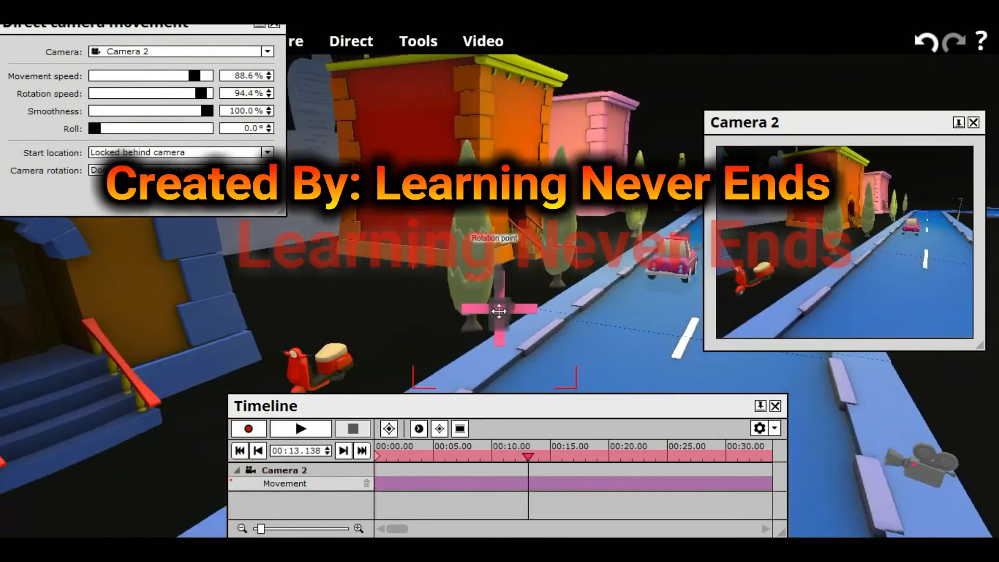
left_click(448, 457)
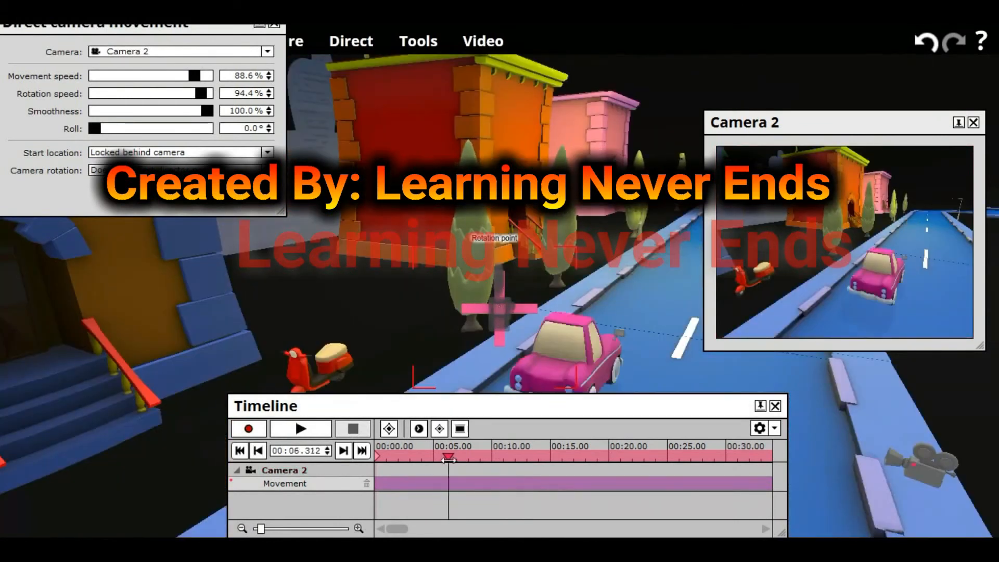
left_click(260, 432)
left_click(362, 429)
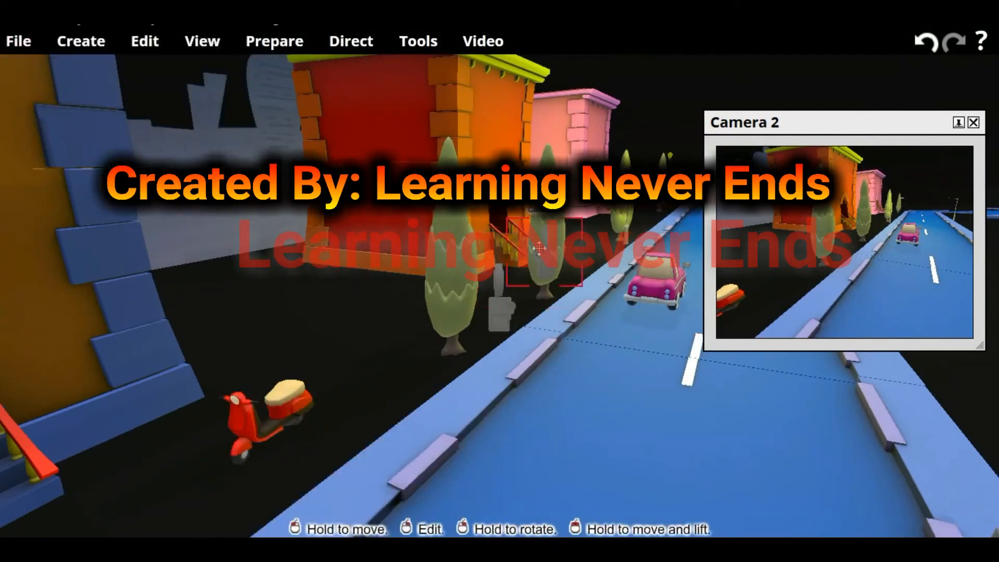
Show the preview window of Camera 3 and move it clear of the road.
right_click(539, 249)
left_click(687, 327)
left_click_drag(710, 419, 806, 491)
left_click_drag(652, 295, 75, 47)
left_click_drag(229, 243, 326, 314)
Position Camera 3 high above the road and aim it down at the City car.
left_click_drag(541, 252, 686, 307)
left_click(917, 172)
right_click_drag(734, 152, 732, 182)
right_click_drag(732, 149, 731, 151)
left_click_drag(733, 149, 736, 150)
mouse_move(736, 150)
right_mouse_down()
mouse_move(735, 169)
mouse_move(736, 152)
right_mouse_up()
left_click_drag(735, 152, 738, 150)
right_click_drag(739, 150, 739, 154)
Roll Camera 3 to tilt its view and set its field of view to 58.4%.
left_click(275, 41)
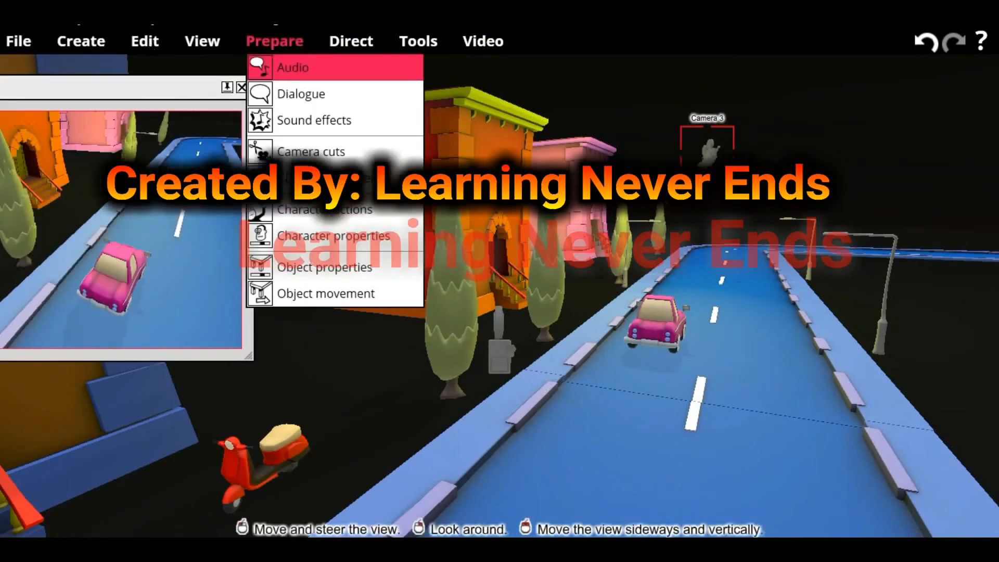
left_click(312, 179)
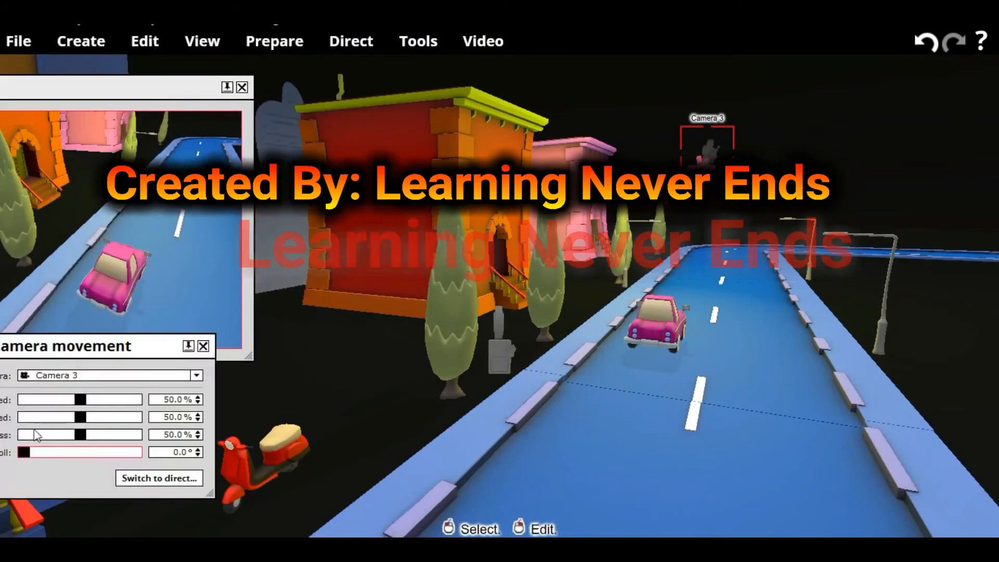
left_click_drag(24, 453, 34, 455)
right_click(709, 148)
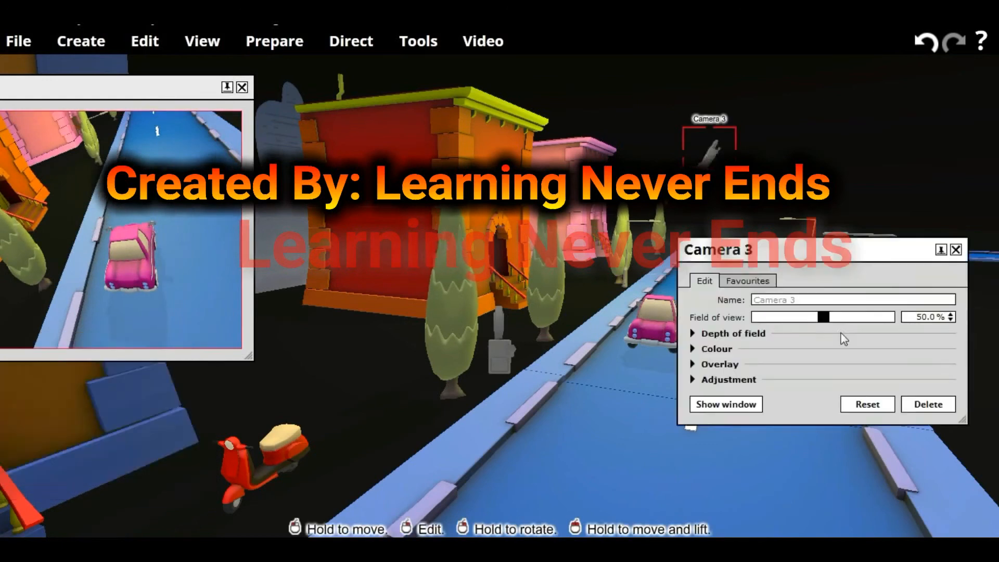
left_click_drag(830, 320, 838, 319)
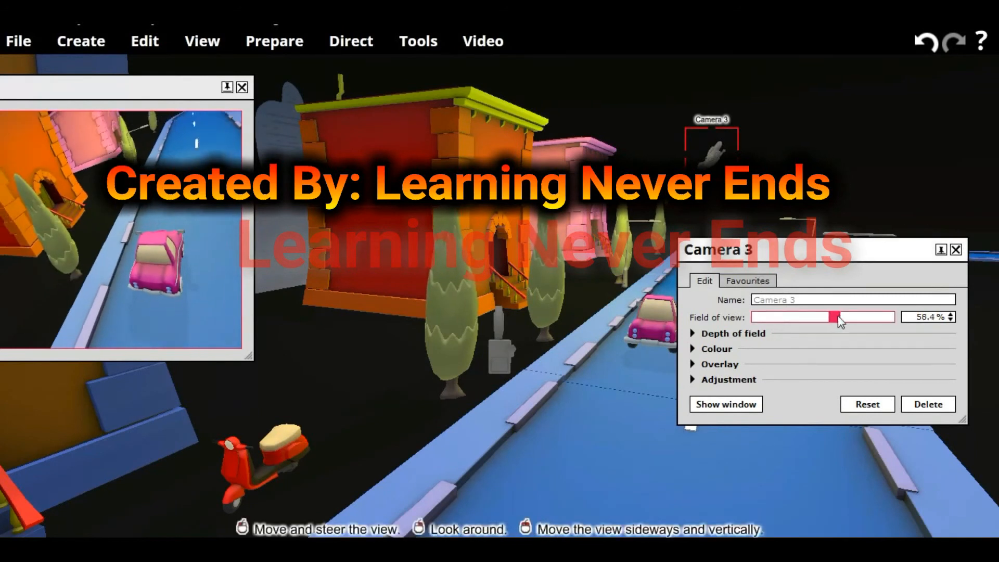
Set Camera 3's roll to 24.9°.
left_click(275, 42)
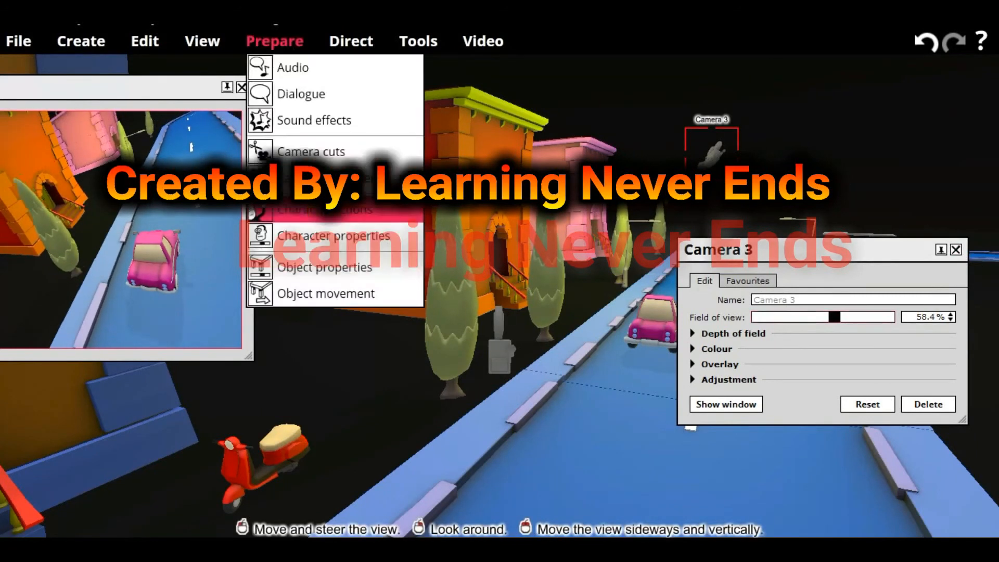
left_click(313, 175)
left_click_drag(24, 452, 29, 453)
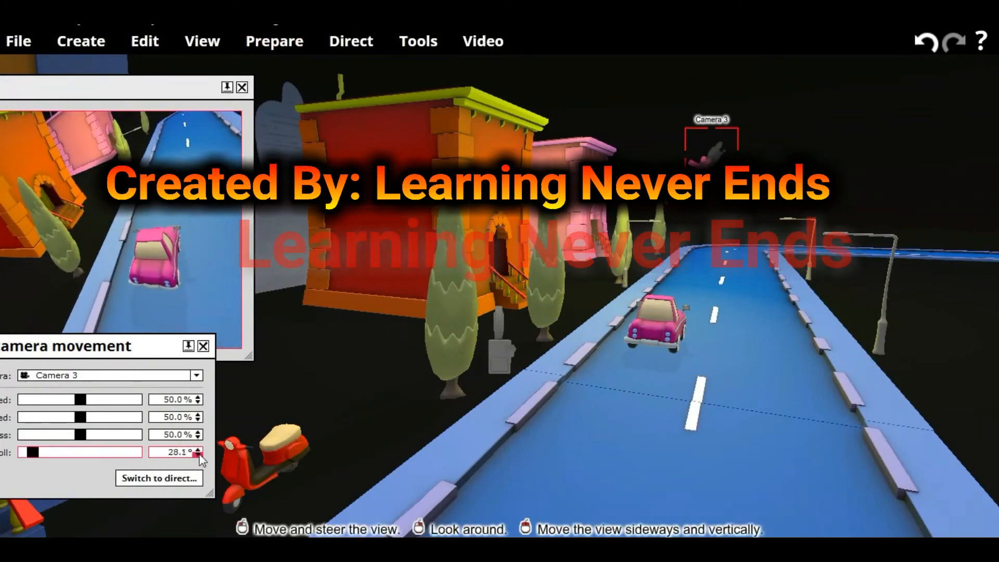
left_click(204, 347)
Set Camera 3's movement speed to 57.9%, rotation speed to 80.1% and smoothness to 78.8%, and switch to directing it.
left_click(274, 42)
left_click(313, 175)
left_click_drag(80, 399, 89, 402)
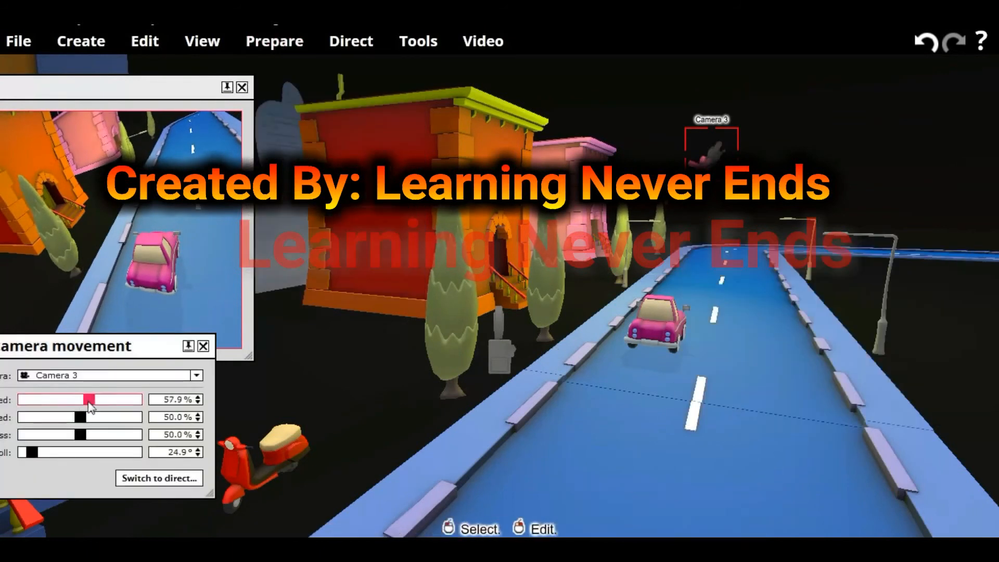
left_click(143, 476)
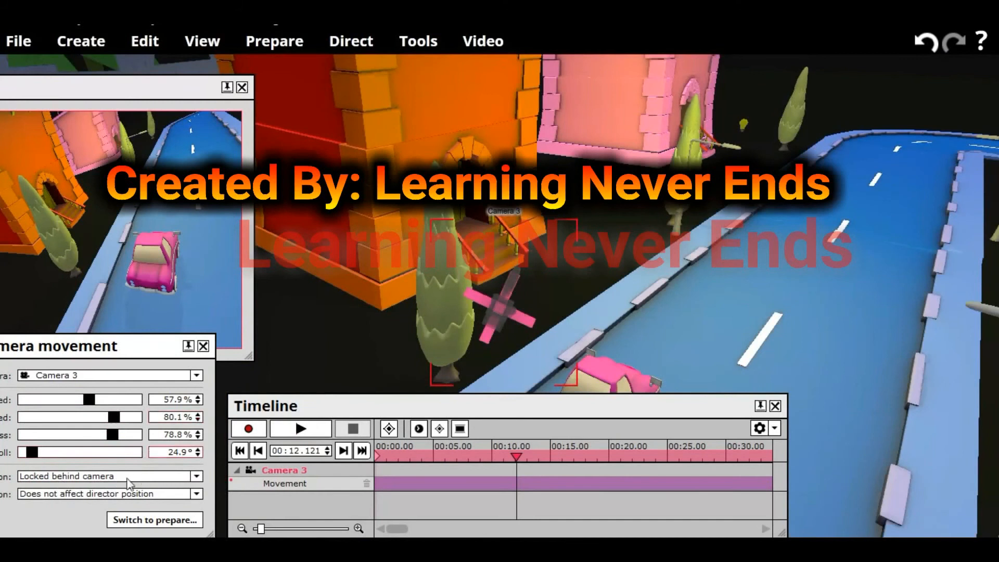
Record Camera 3's movement as the car drives along the road, stop the take and return the timeline to the start.
left_click(254, 431)
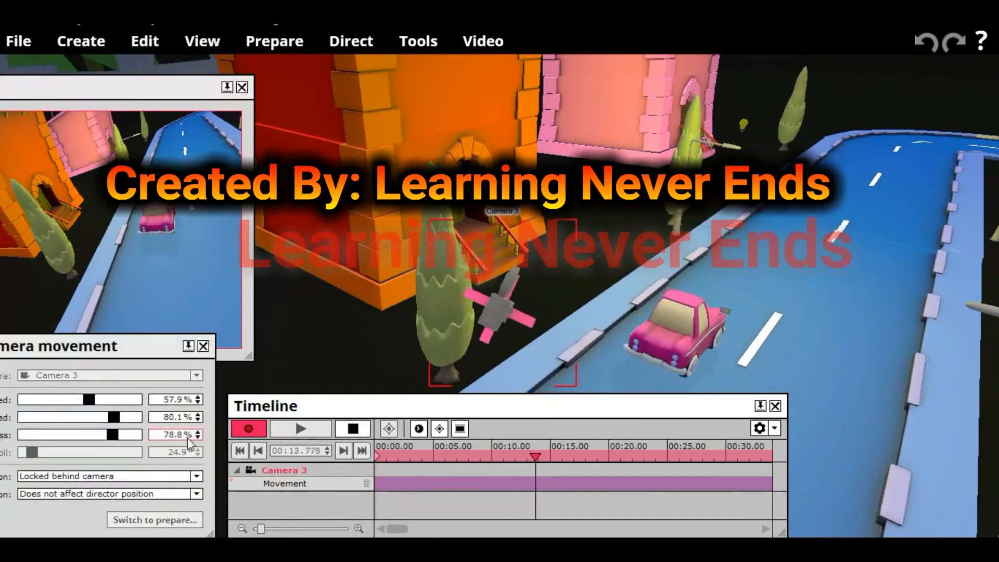
left_click(355, 433)
left_click_drag(623, 458, 375, 463)
Close the Camera 3 preview and movement windows and start directing camera cuts with Camera 1 as the initial camera.
left_click(274, 41)
left_click(242, 88)
left_click(204, 346)
left_click(275, 42)
left_click(291, 149)
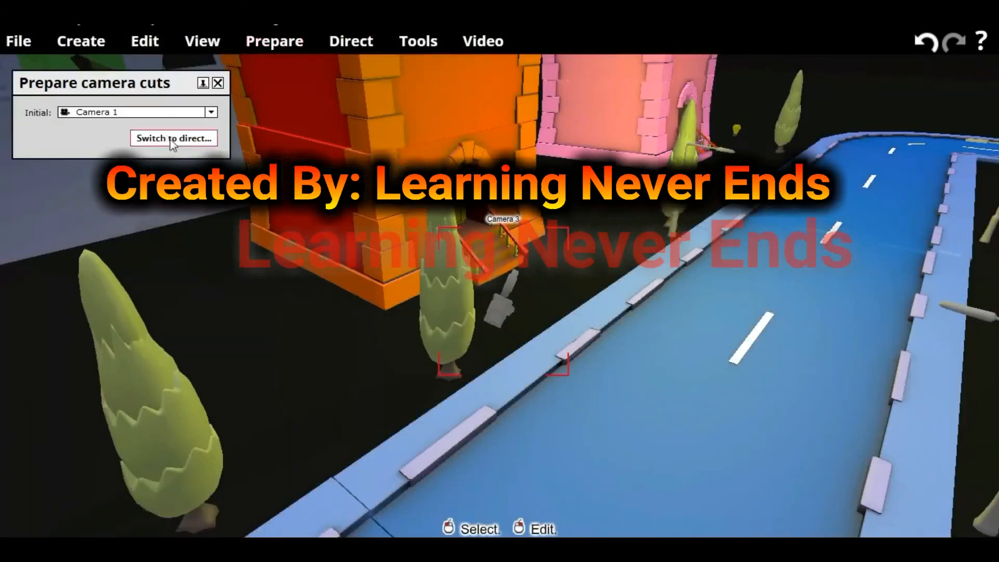
left_click(172, 138)
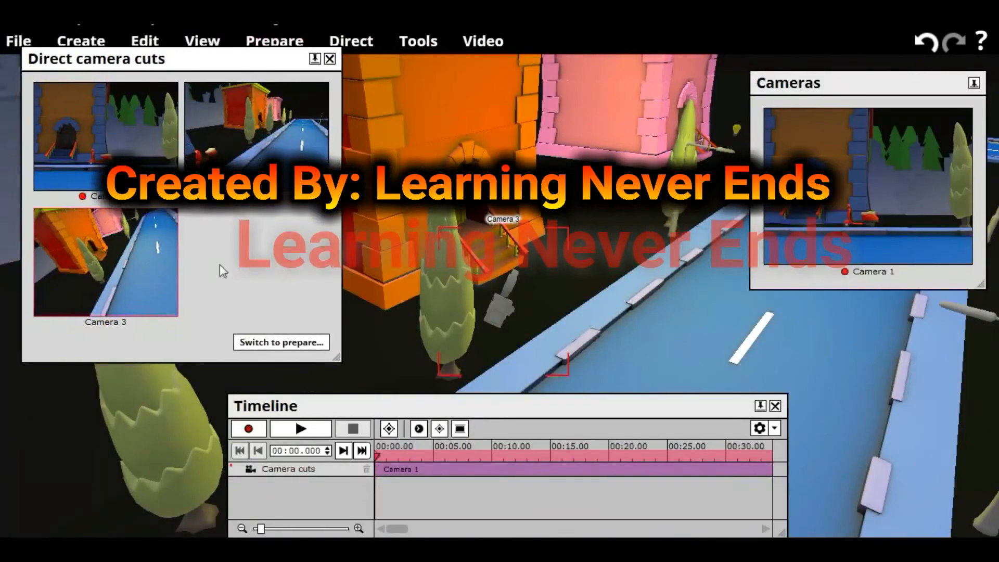
Play the scene to review all three camera views and return the timeline to the start.
left_click(248, 429)
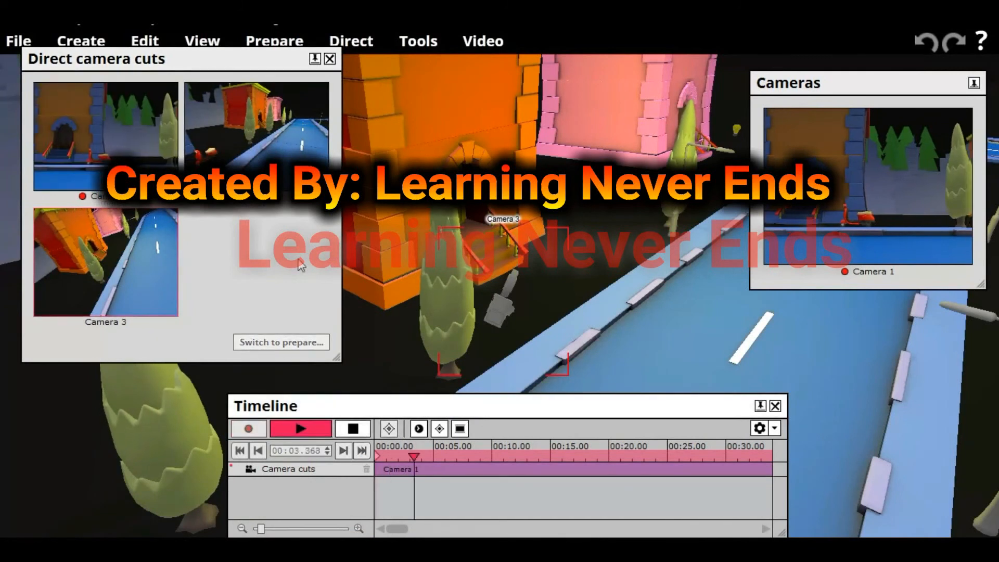
left_click(353, 435)
left_click(299, 431)
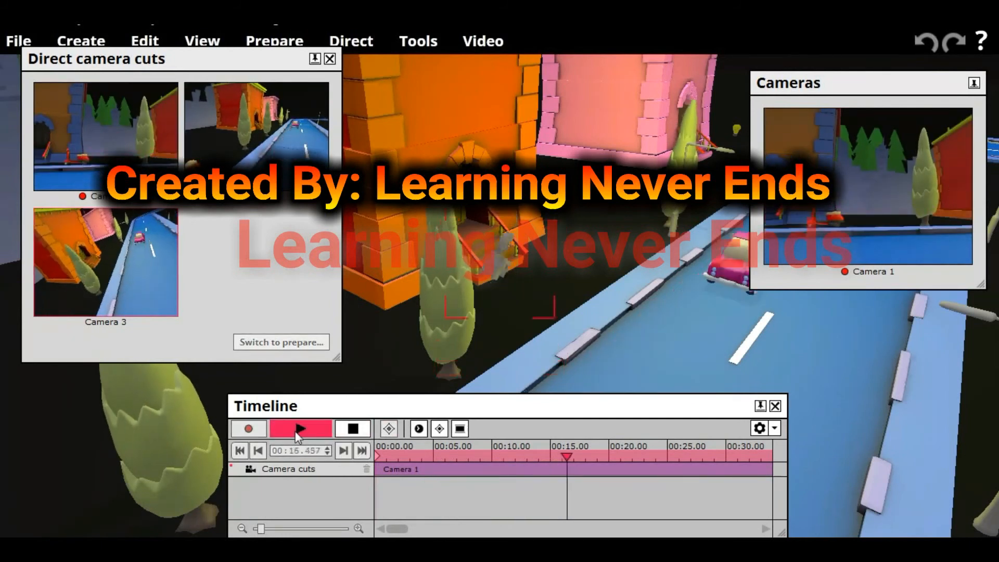
left_click_drag(398, 458, 375, 457)
Record camera cuts starting on Camera 1, switching between Camera 2 and Camera 3 as the car passes and ending on Camera 3.
left_click(249, 429)
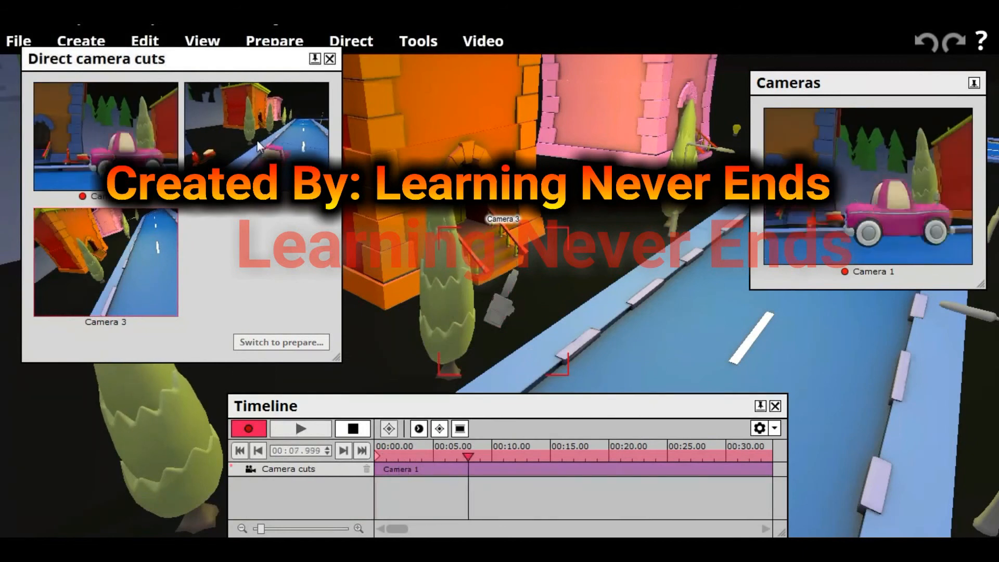
left_click(90, 254)
left_click(258, 157)
left_click(117, 263)
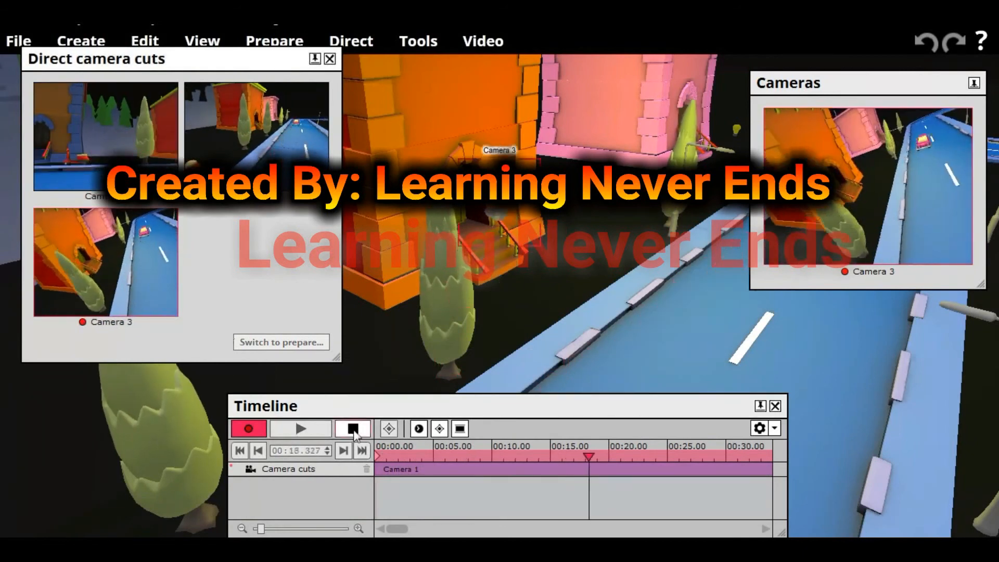
left_click(353, 432)
Play back the recorded camera cuts from the start and check the later part of the timeline.
left_click_drag(402, 457, 376, 457)
left_click(301, 429)
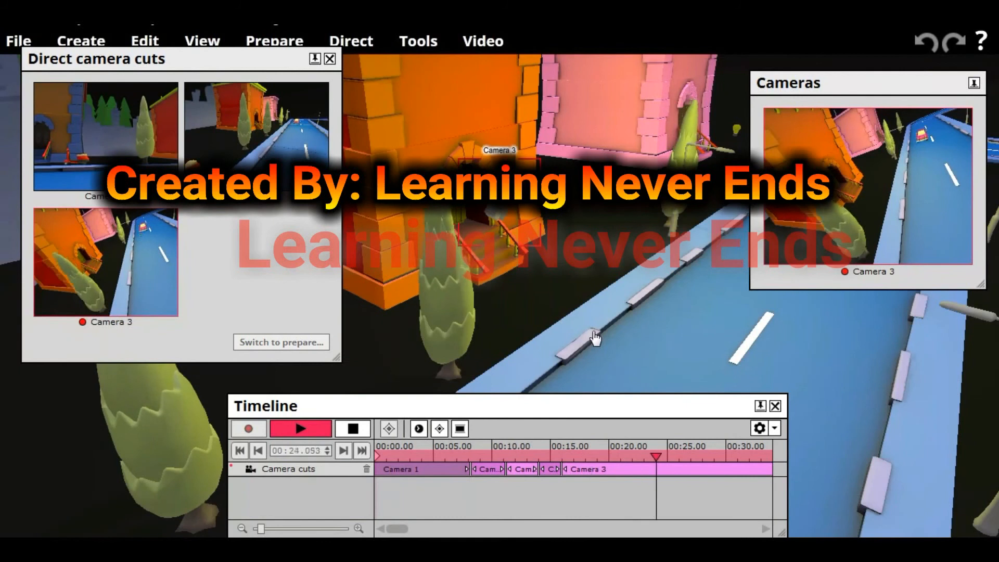
left_click(527, 454)
left_click(310, 431)
Shorten the scene by moving its end marker to about 19.4 s and return the timeline to the start.
mouse_move(403, 529)
left_mouse_down()
mouse_move(777, 530)
mouse_move(412, 531)
left_mouse_up()
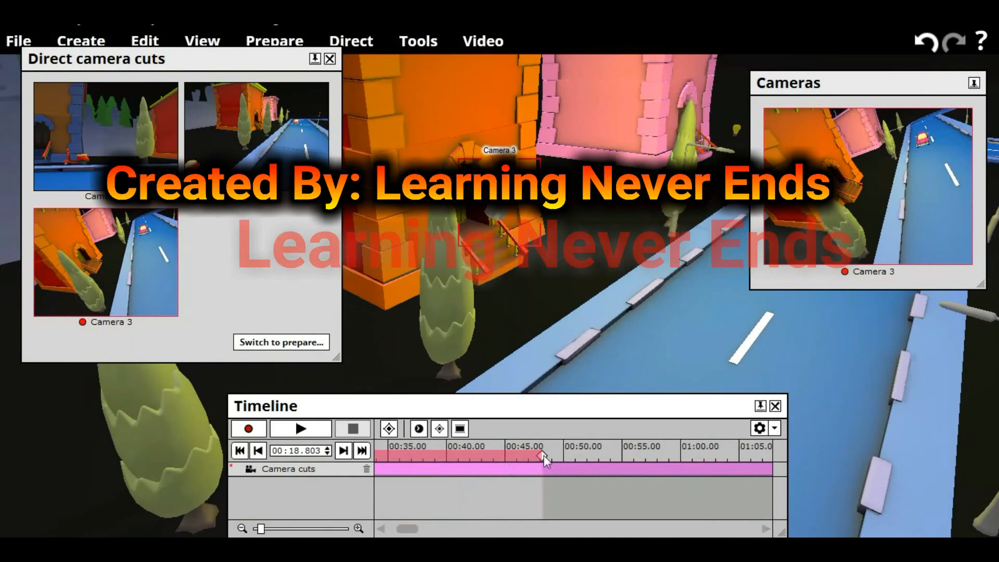
left_click_drag(544, 458, 499, 468)
left_click_drag(400, 529, 388, 529)
left_click(381, 458)
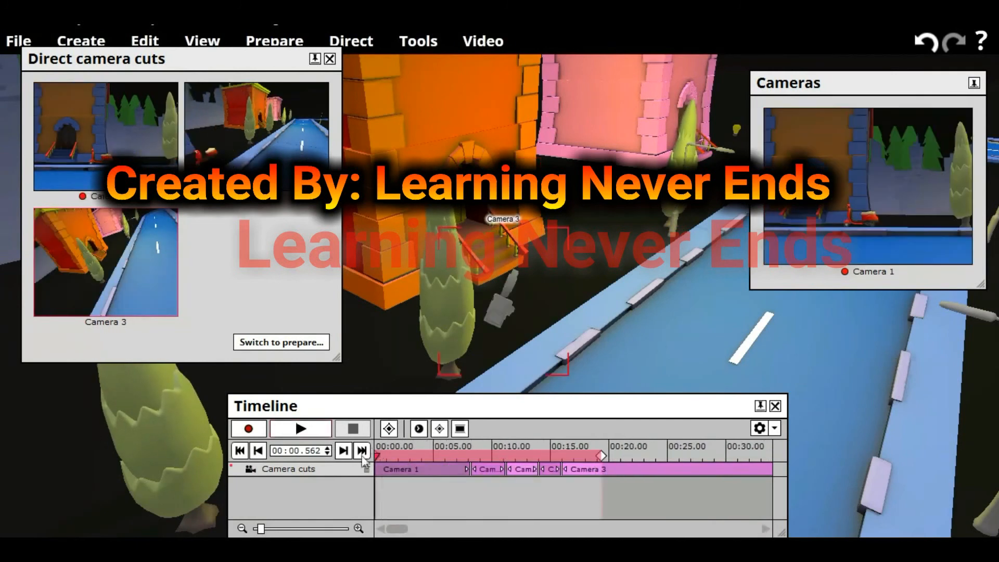
Play the shortened scene in the camera view and preview the video output before export.
left_click(301, 429)
left_click_drag(959, 90, 562, 108)
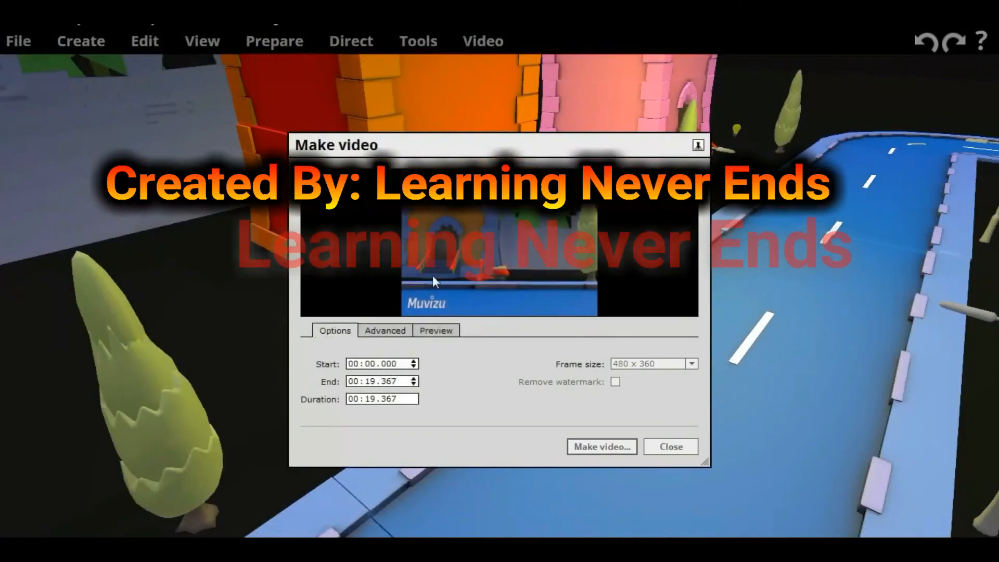
left_click(436, 331)
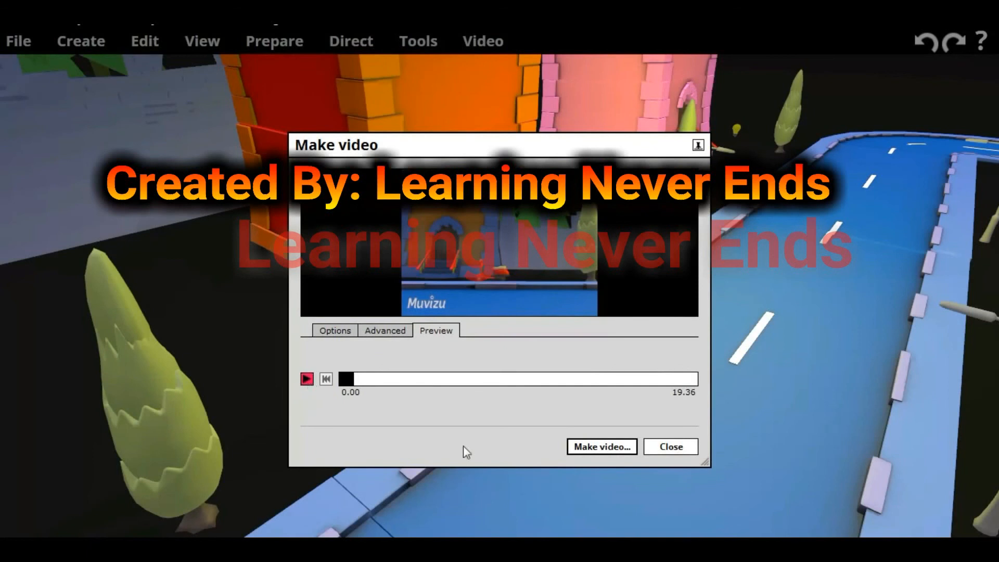
left_click_drag(705, 461, 833, 451)
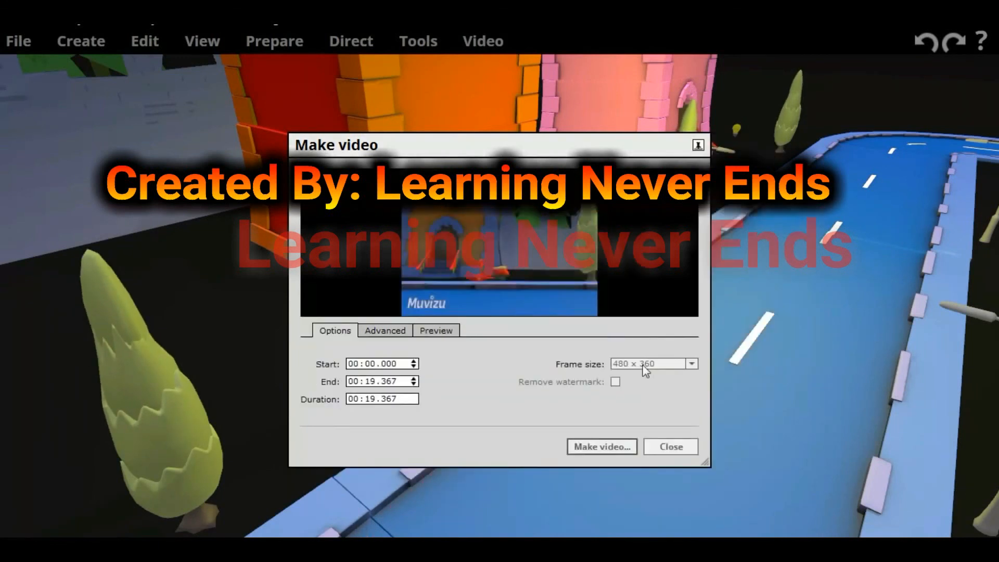
Try the 640 x 480, 720 x 480 and 720 x 576 frame sizes for the video and settle on 640 x 360.
left_click(692, 363)
left_click(627, 388)
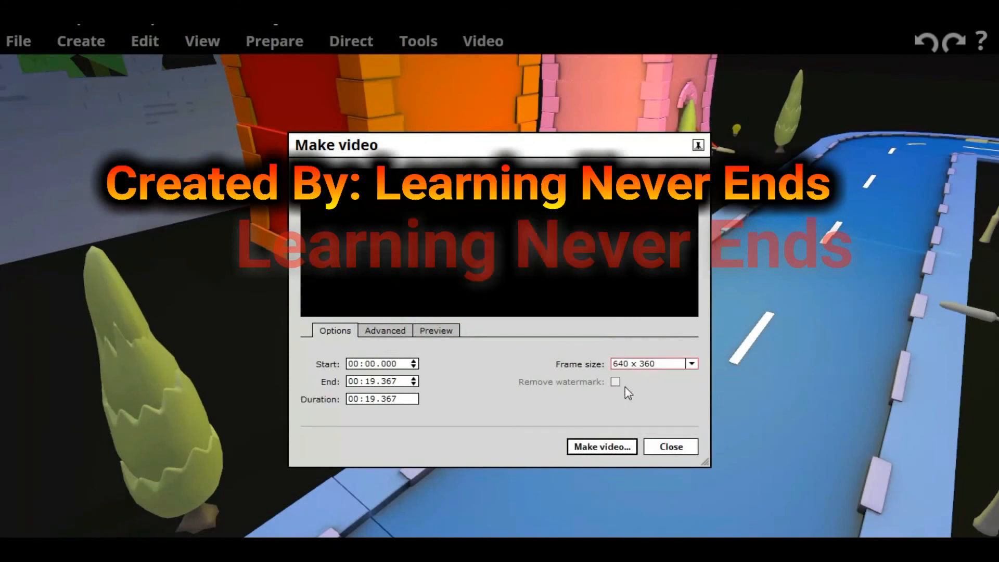
left_click(691, 364)
left_click(627, 402)
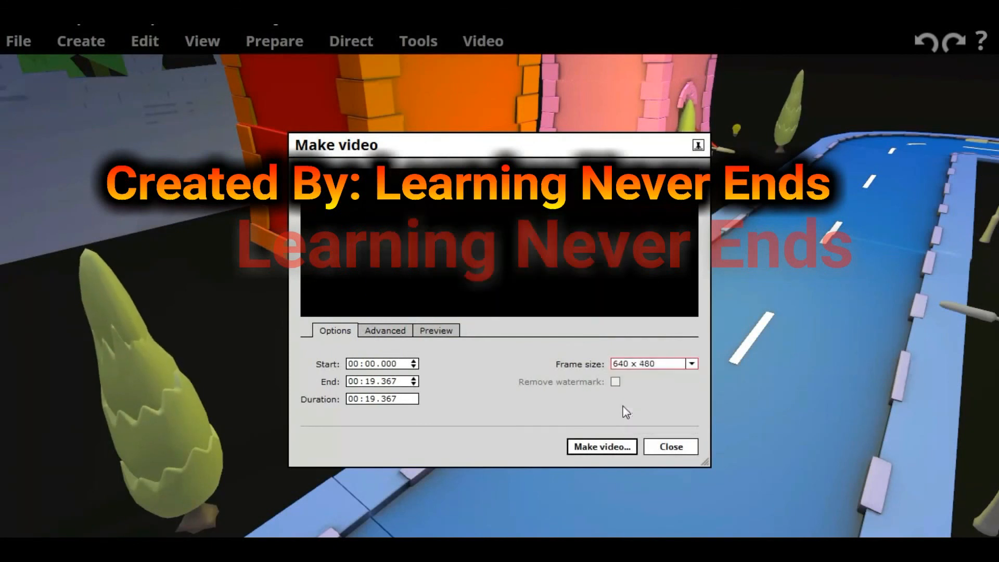
left_click(663, 414)
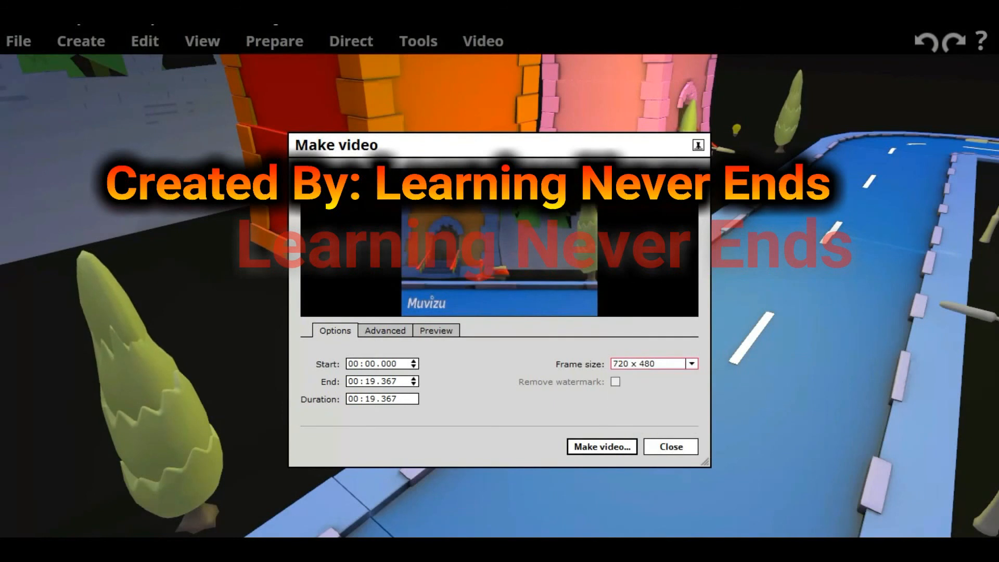
left_click(691, 364)
left_click(663, 428)
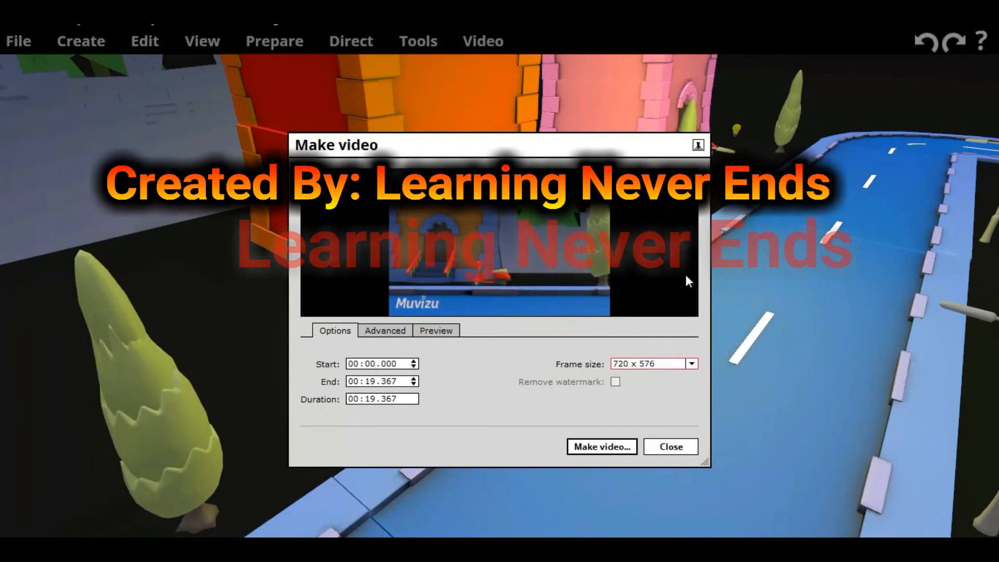
left_click(691, 364)
left_click(661, 388)
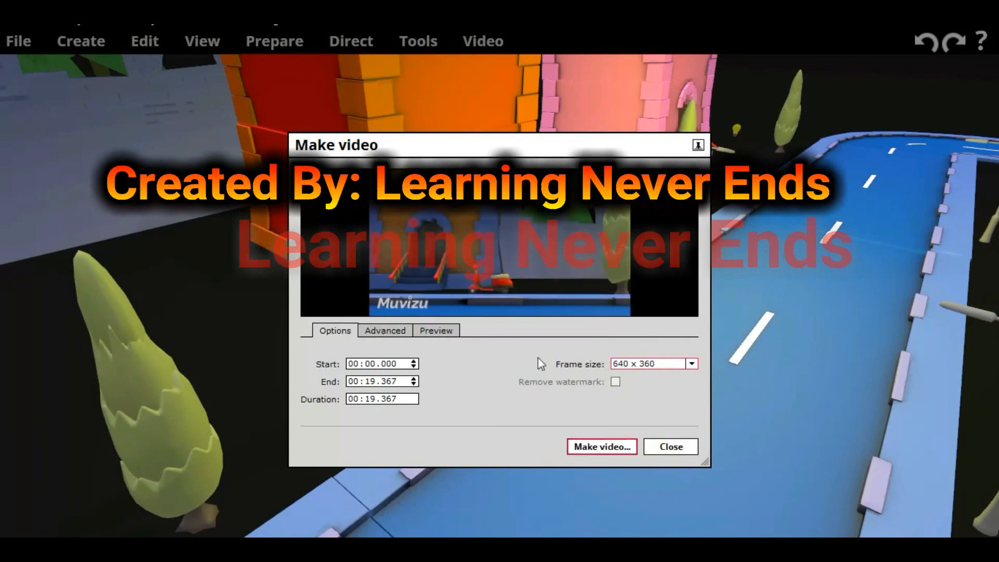
Choose Video as the output type in the advanced export settings and return to the basic options.
key("ctrl+Tab")
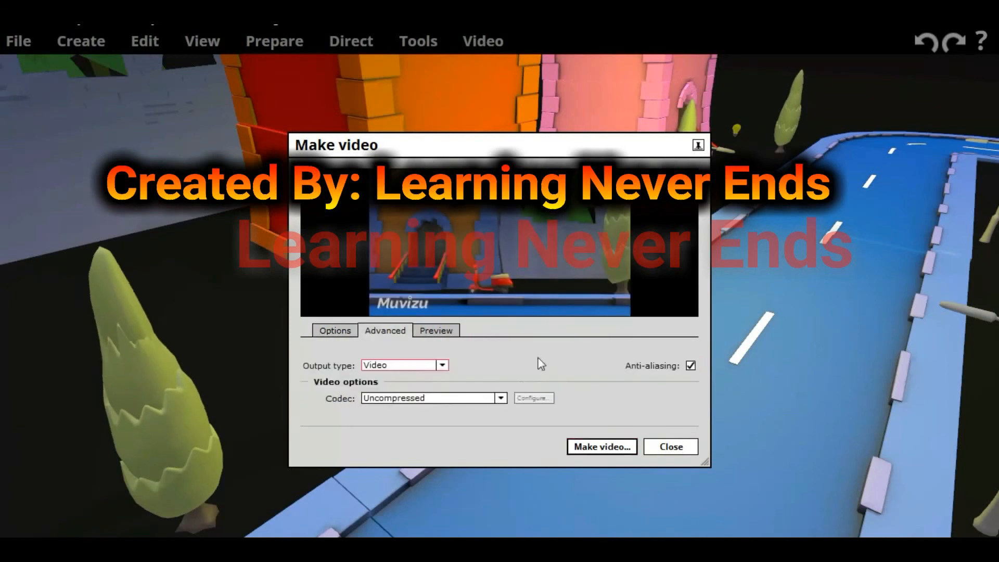
left_click(398, 366)
left_click(395, 378)
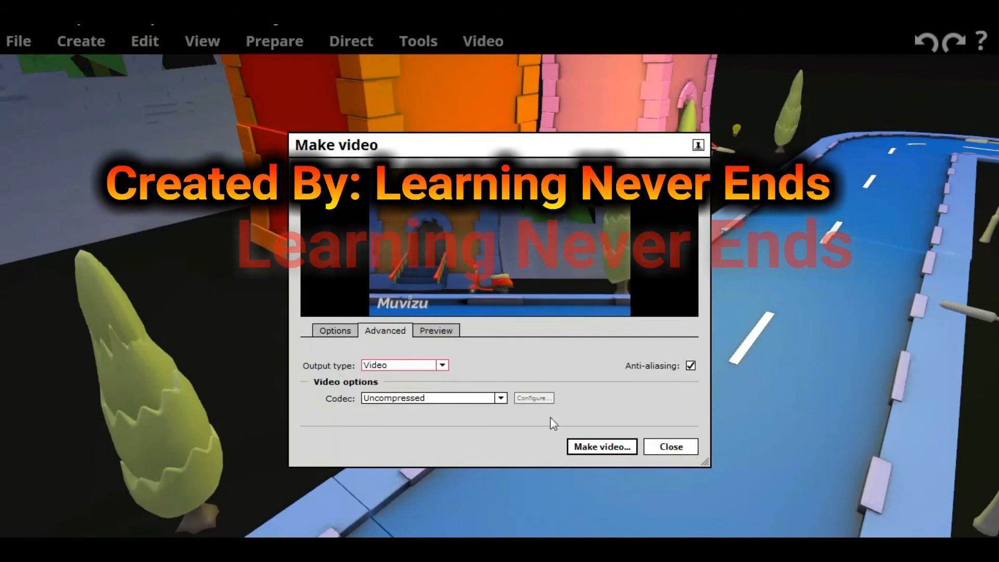
key("ctrl+shift+Tab")
Make the video and save it in the Documents library as "car driving".
left_click(597, 445)
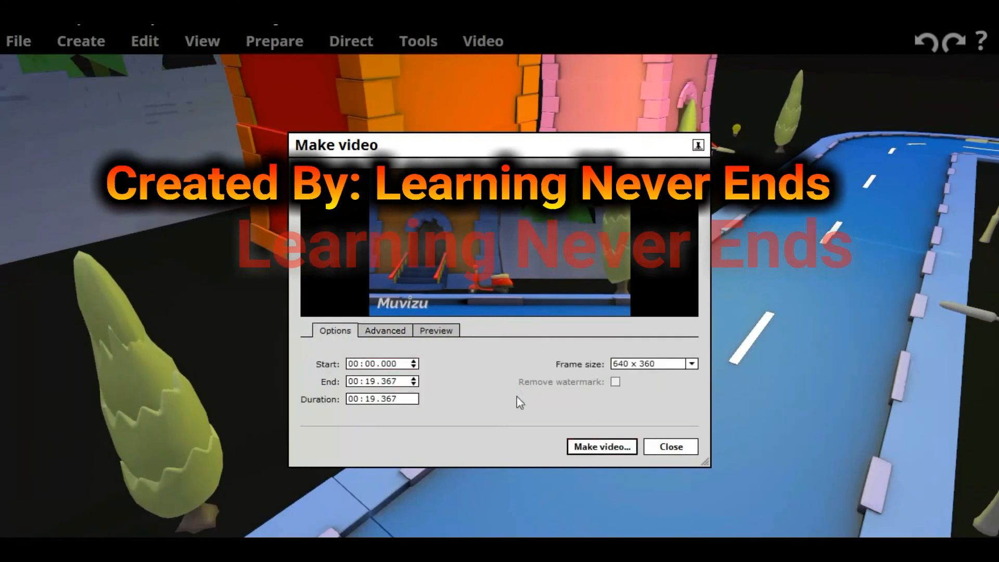
type("car dr")
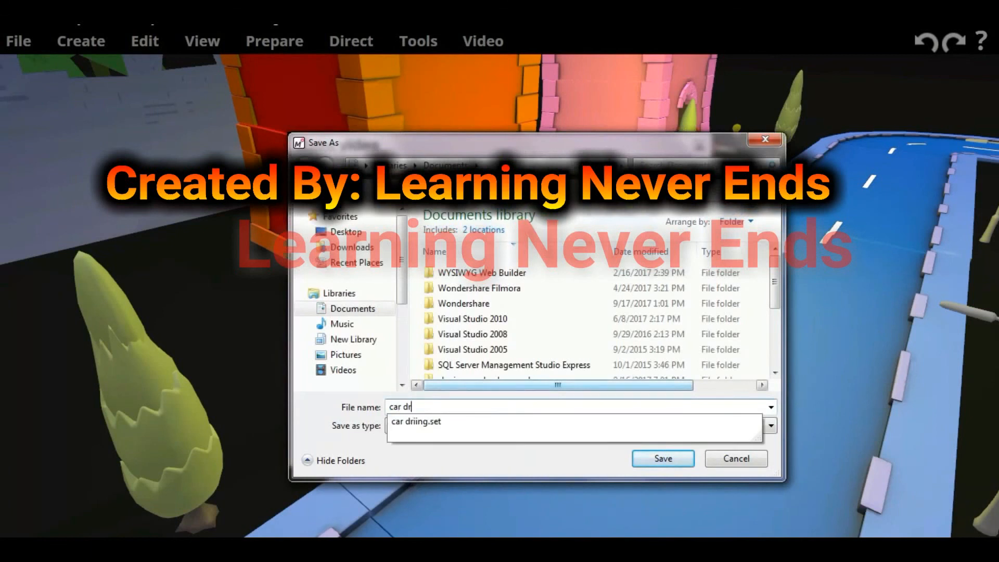
type("iving")
left_click(644, 457)
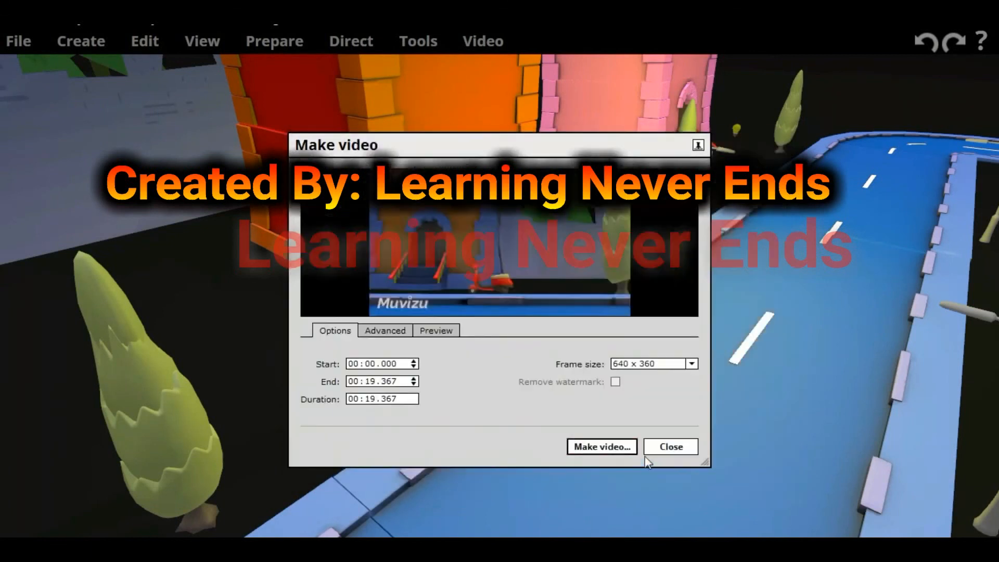